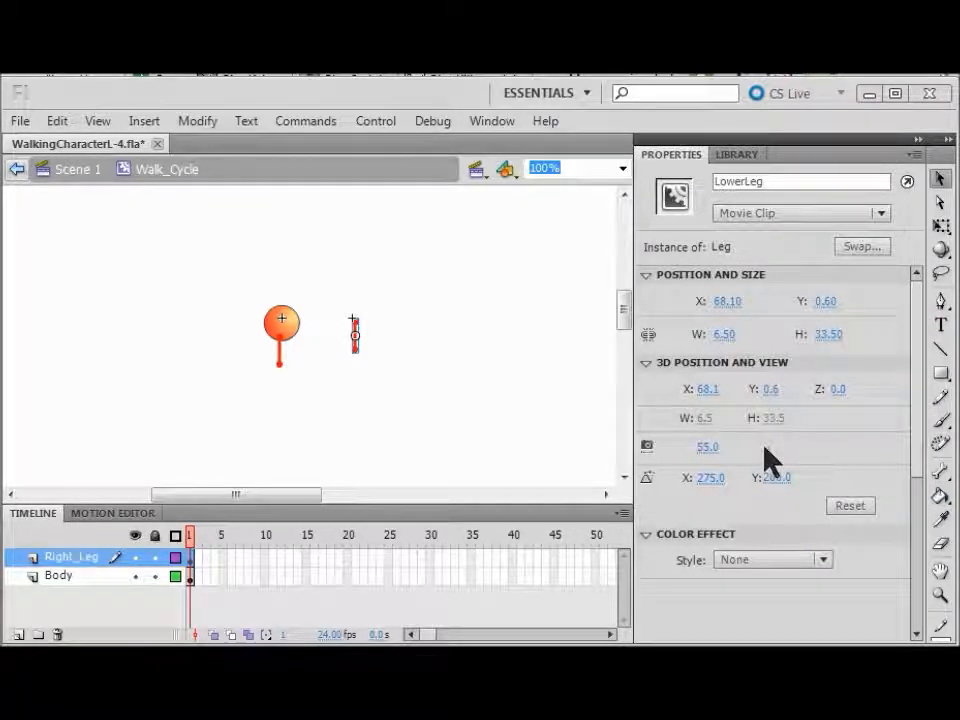
# - Apply a 100% Tint color effect in orange #FF6600 to the LowerLeg instance and save the document
pyautogui.click(824, 560)
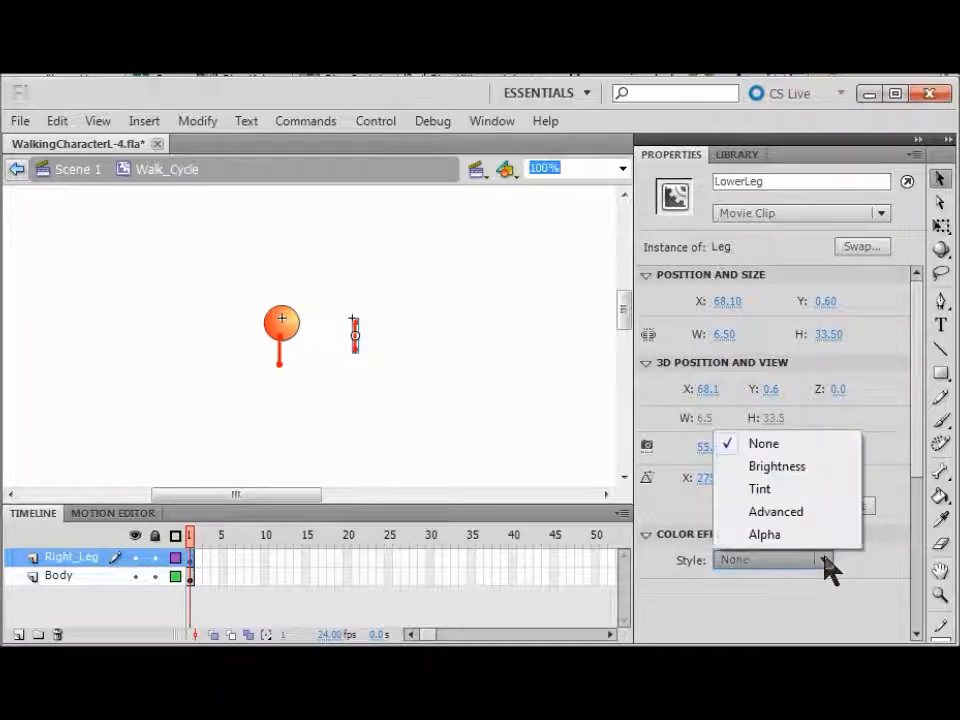
pyautogui.click(771, 490)
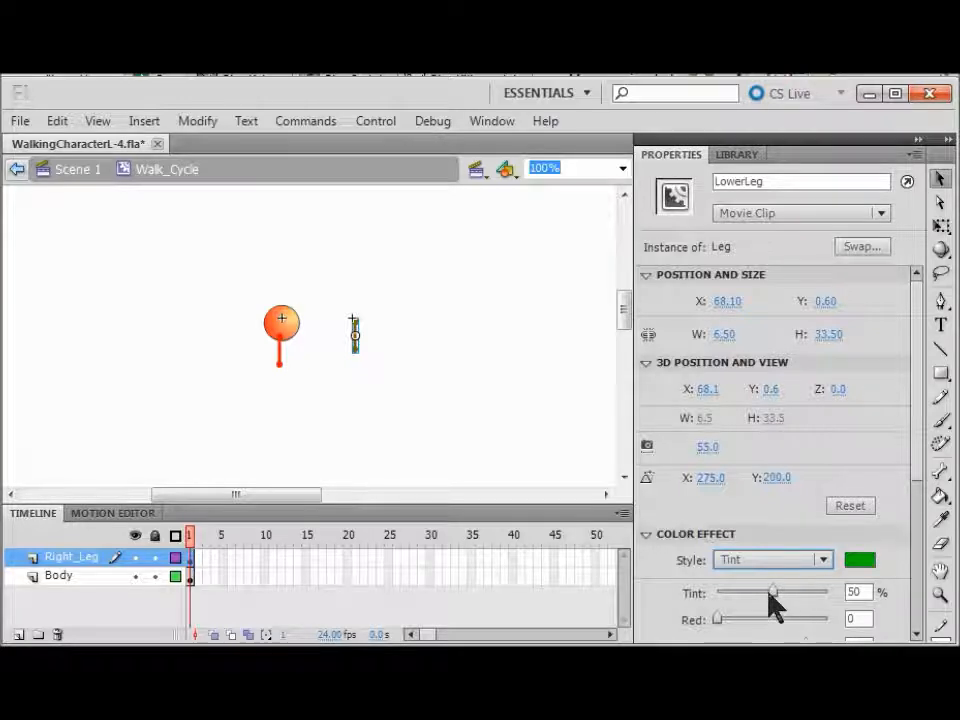
pyautogui.moveTo(778, 600); pyautogui.dragTo(831, 596)
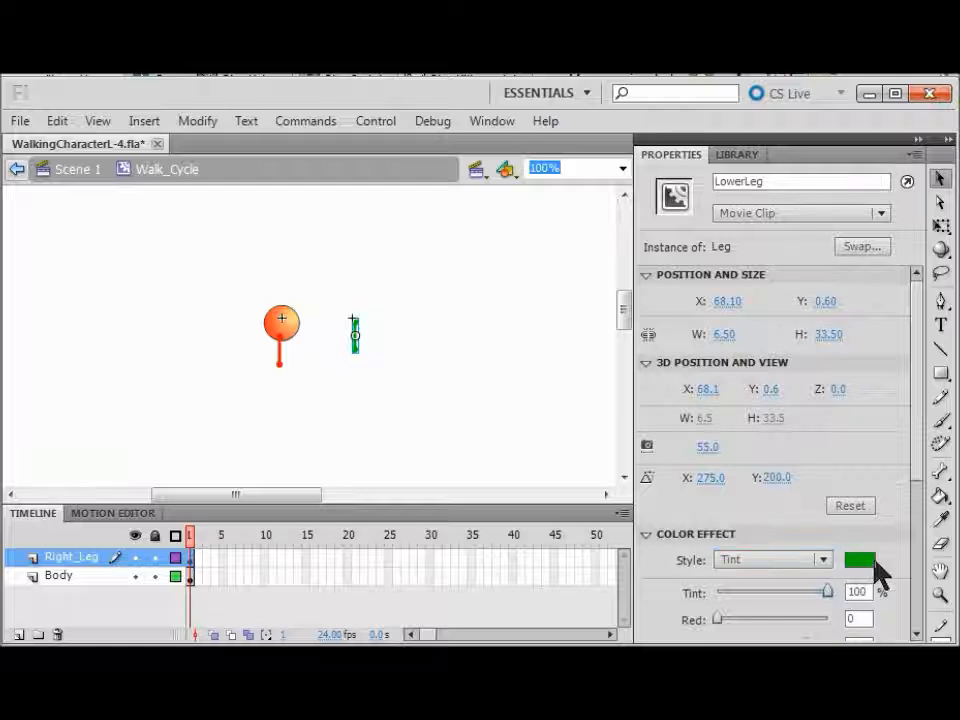
pyautogui.click(858, 559)
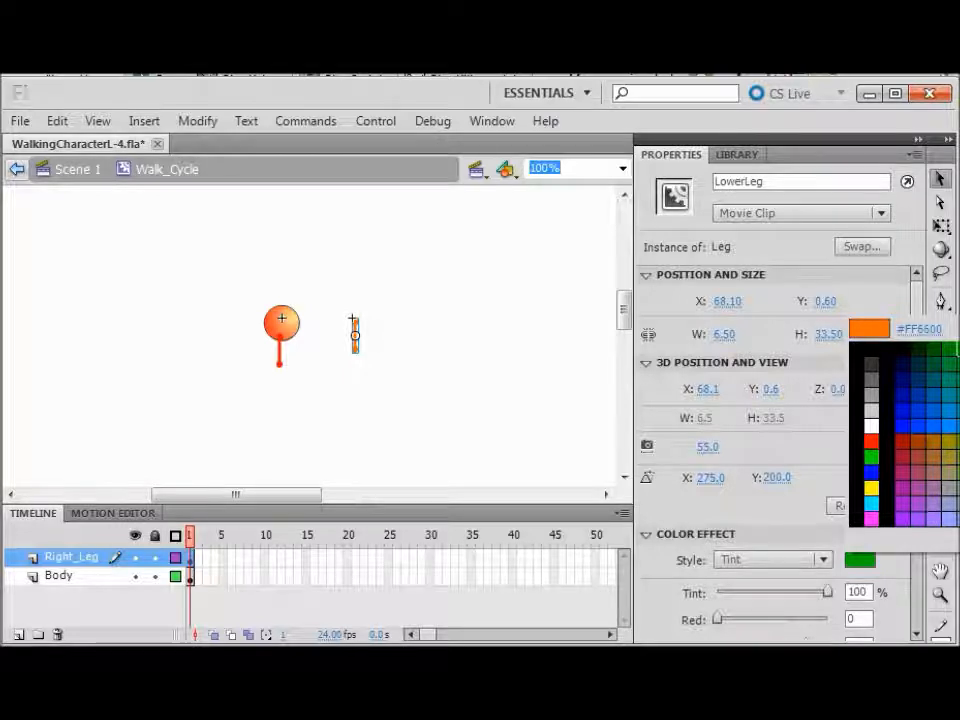
pyautogui.click(957, 441)
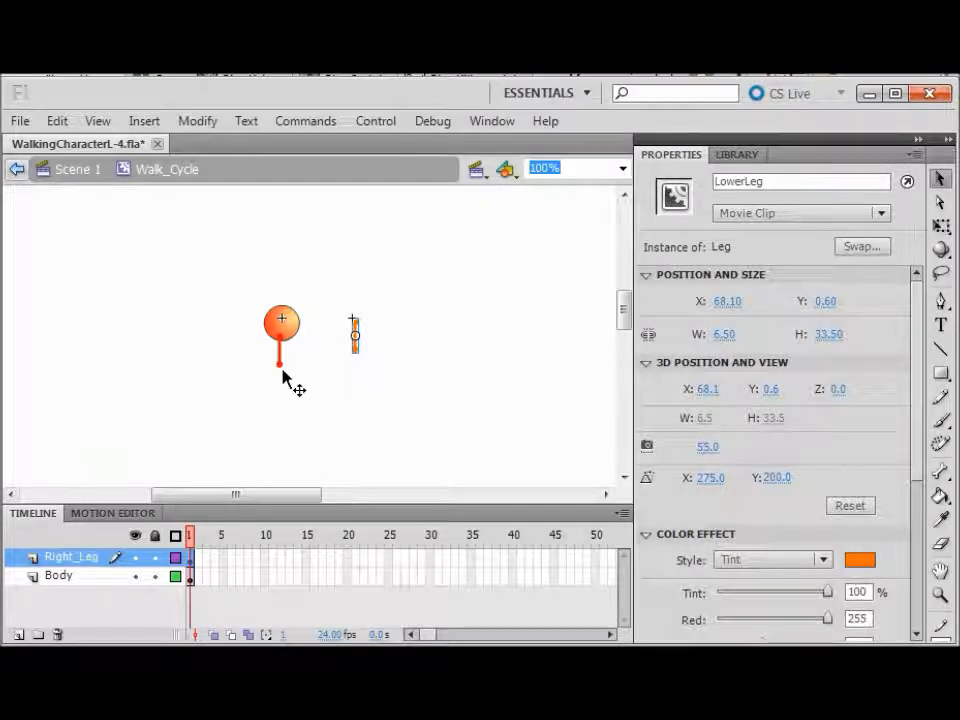
pyautogui.hotkey('ctrl', 's')
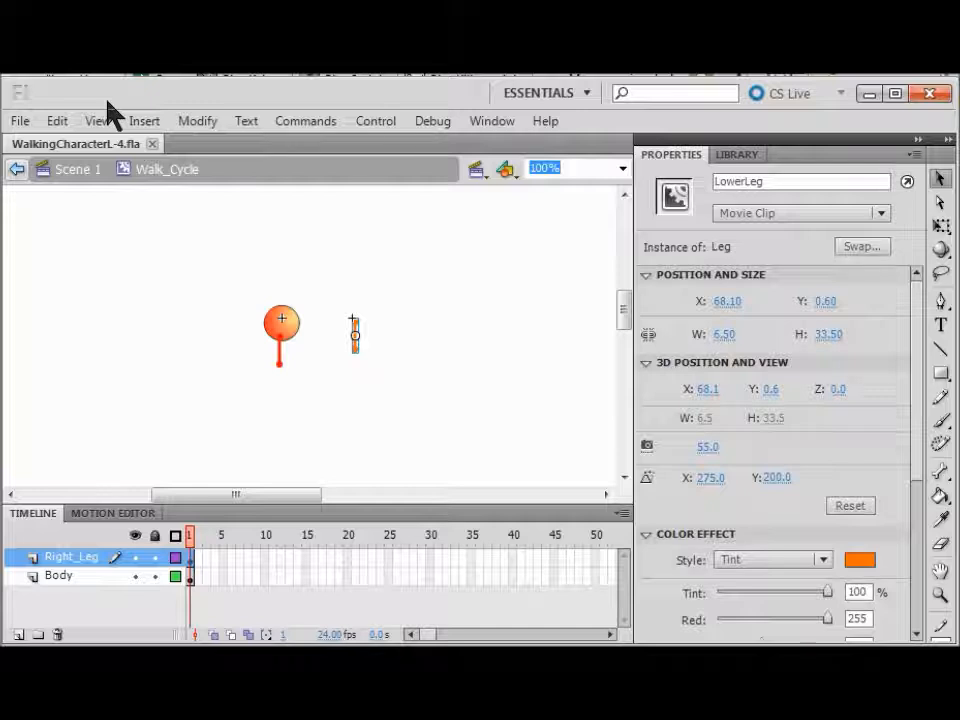
# - Move the LowerLeg to about X -5.90, Y 42.10 so it overlaps the upper leg's lower end, and save
pyautogui.hotkey('ctrl', '=')
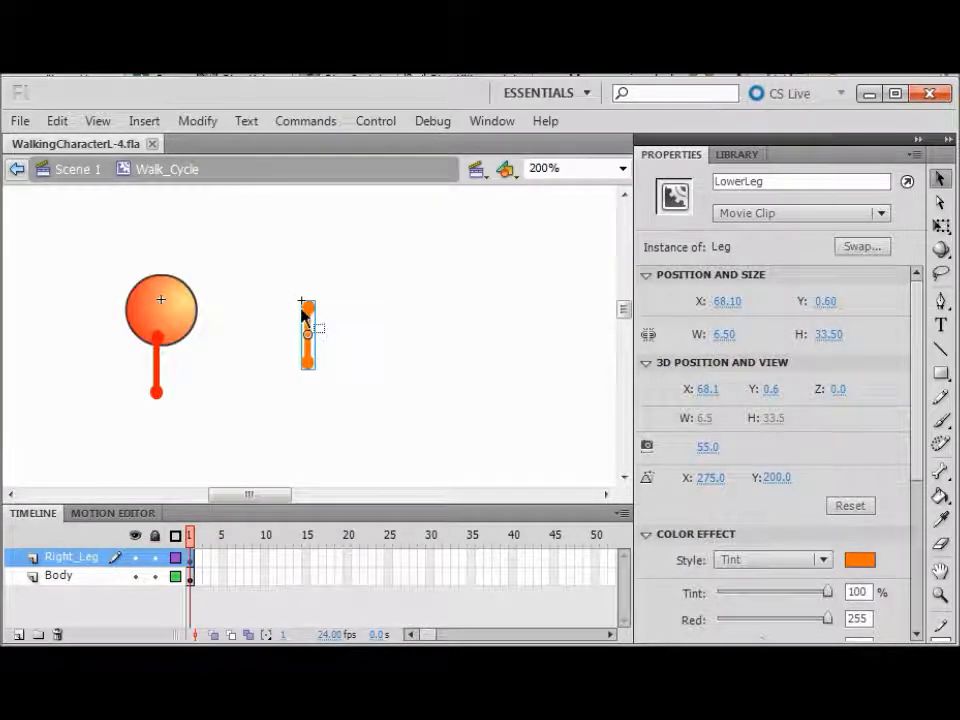
pyautogui.moveTo(303, 318); pyautogui.dragTo(156, 400)
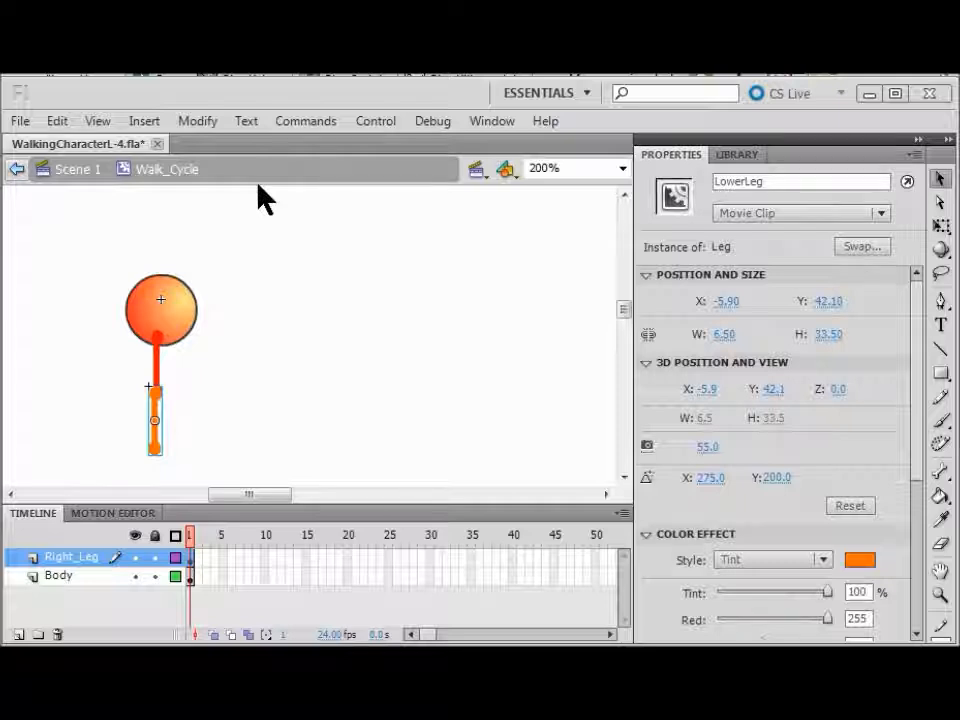
pyautogui.click(20, 121)
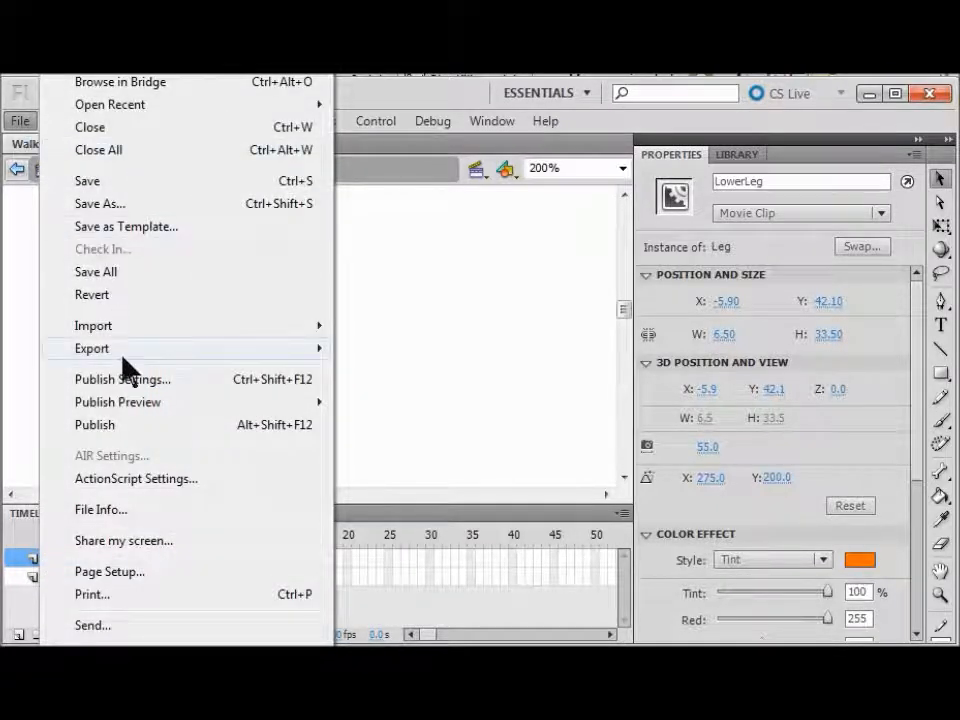
pyautogui.click(110, 183)
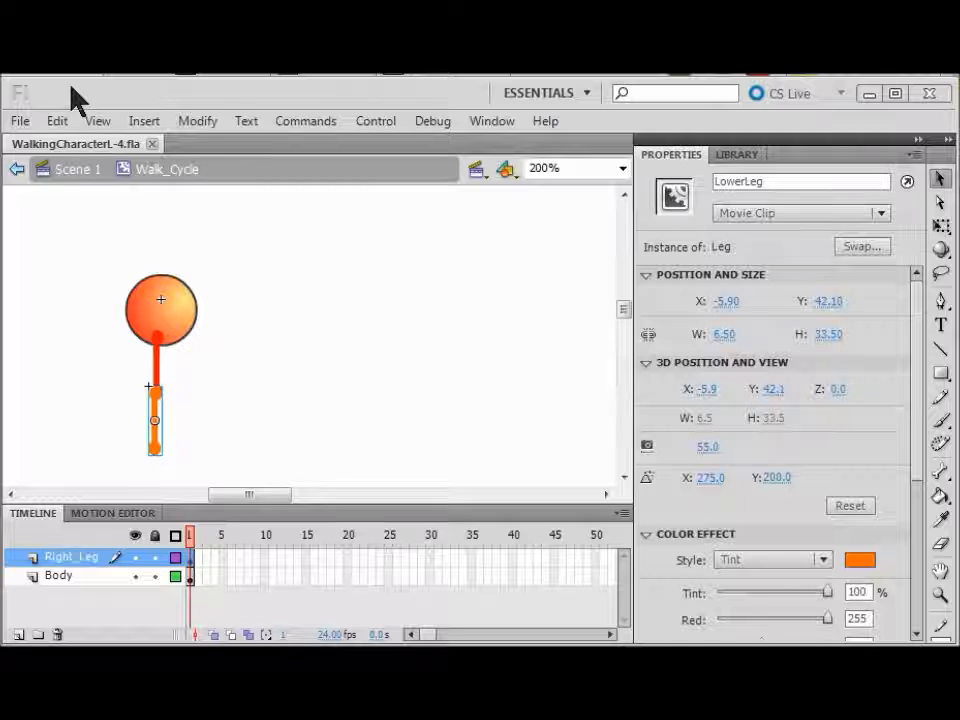
# - Save a copy of the document as WalkingCharacterL-5.fla in the Project_5_Resources folder
pyautogui.click(28, 121)
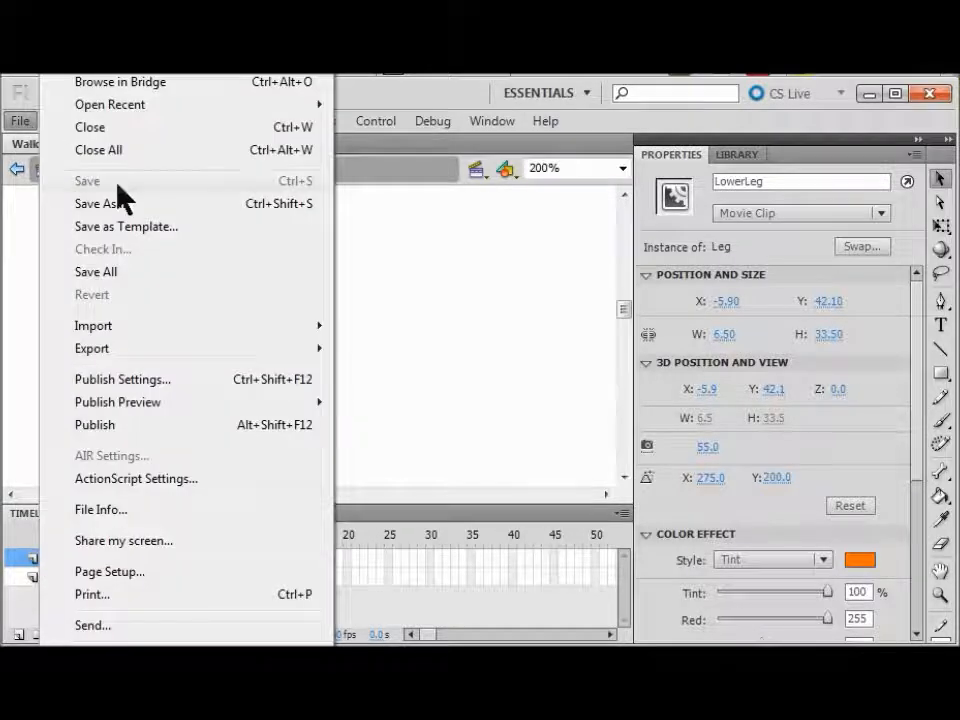
pyautogui.click(139, 205)
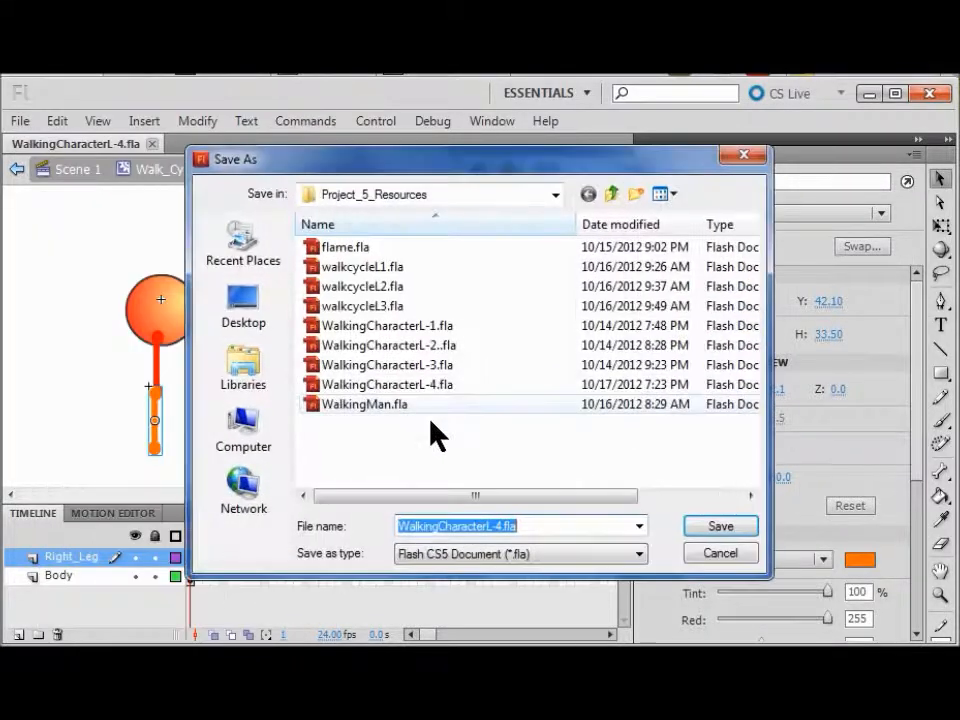
pyautogui.click(499, 526)
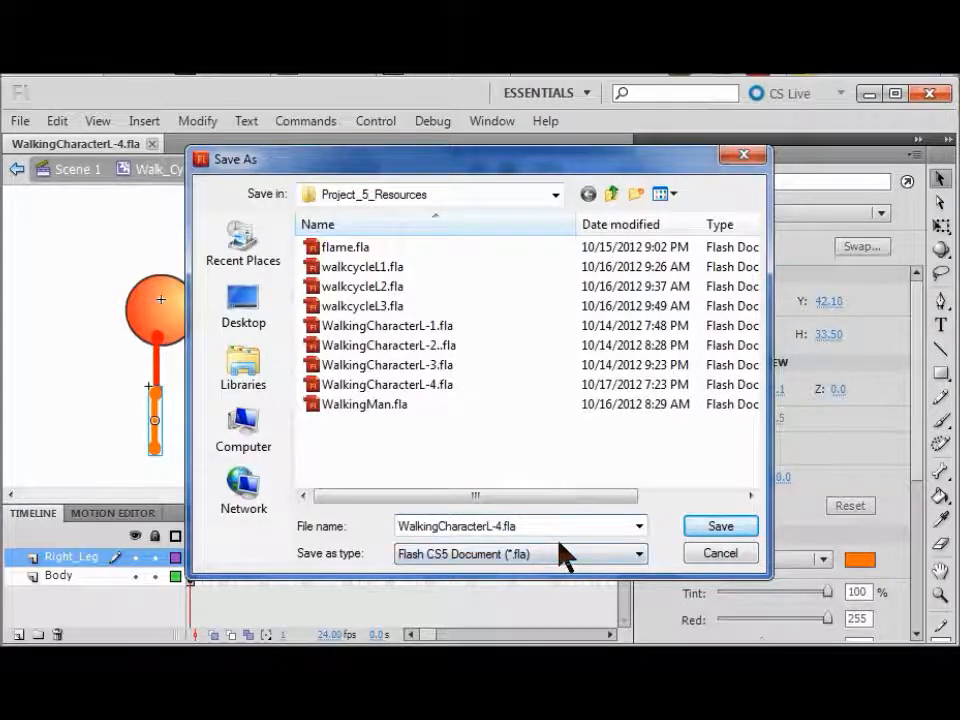
pyautogui.press('BackSpace')
pyautogui.write('5')
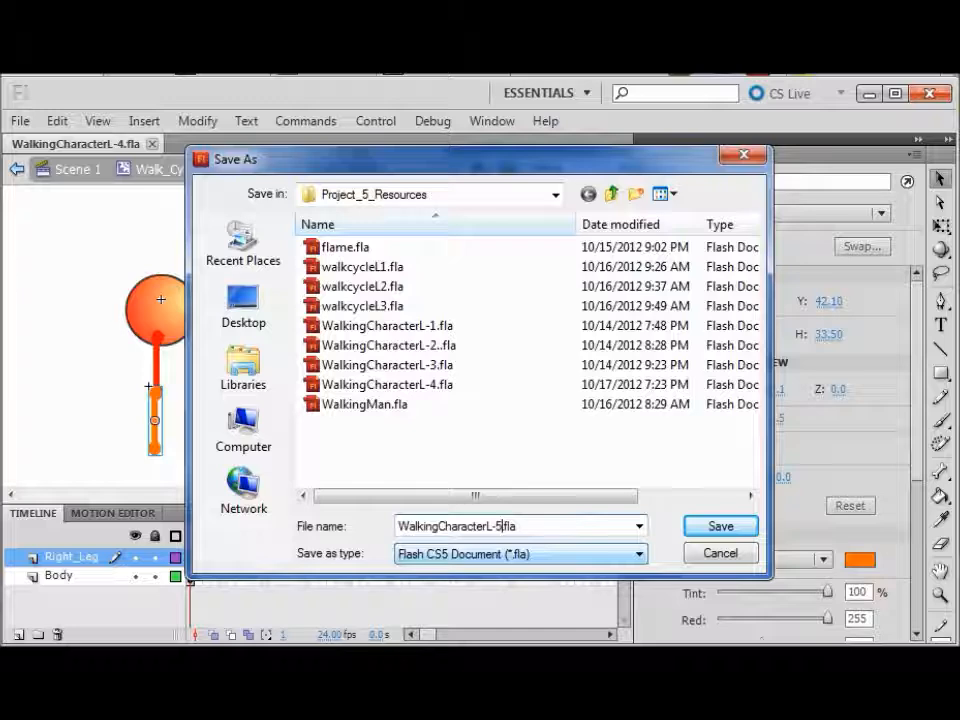
pyautogui.click(716, 532)
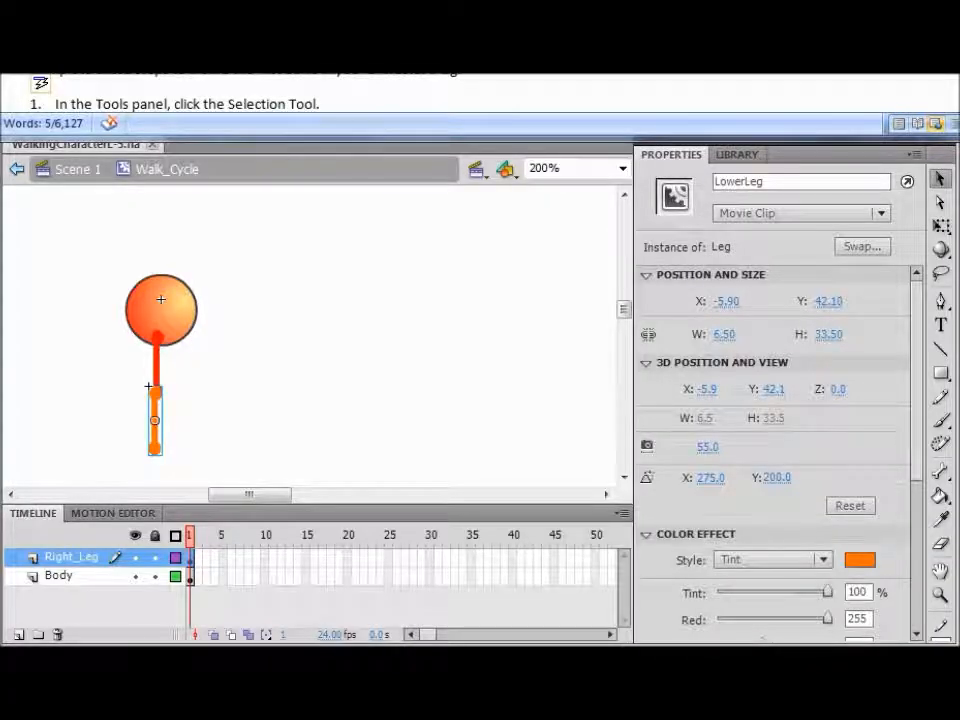
# - Link the upper leg to the LowerLeg with a bone from the hip joint to the knee joint, and deselect it
pyautogui.hotkey('alt', 'Tab')
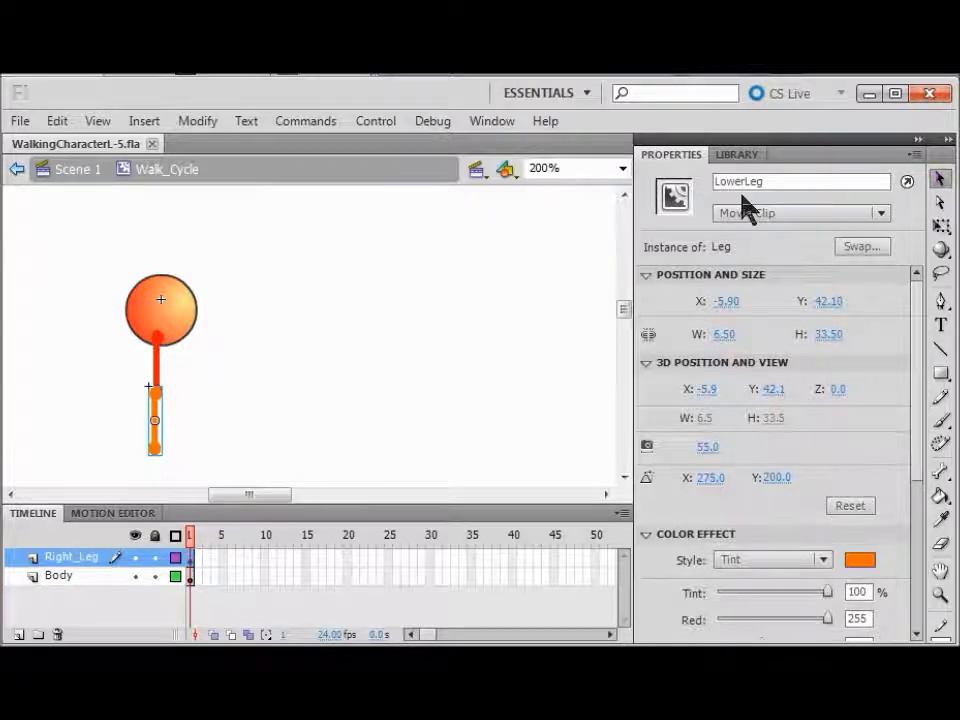
pyautogui.click(390, 260)
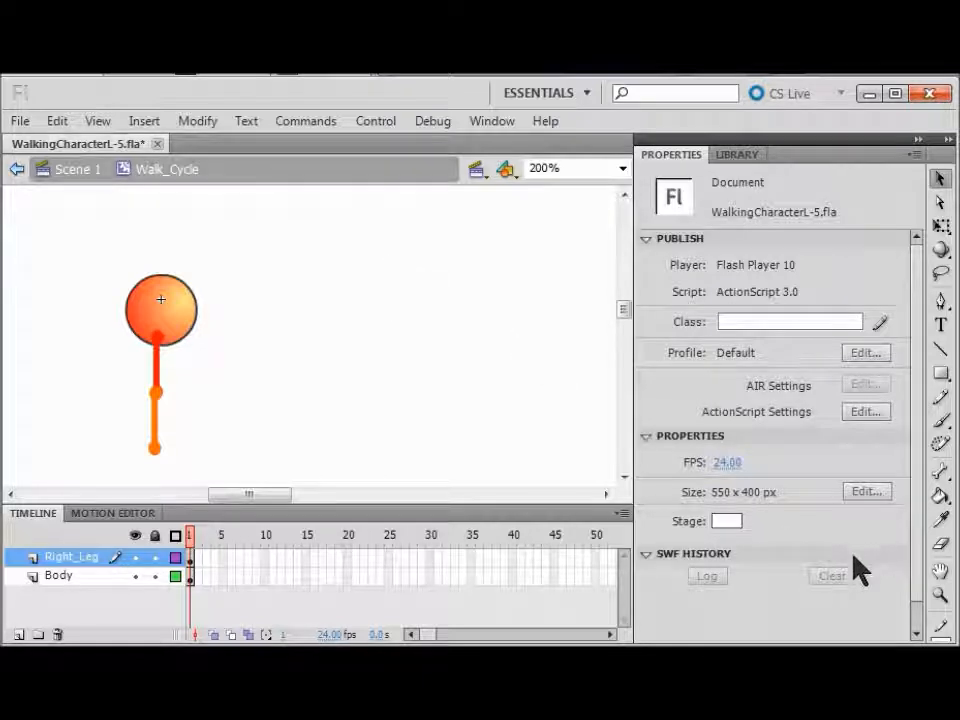
pyautogui.click(941, 471)
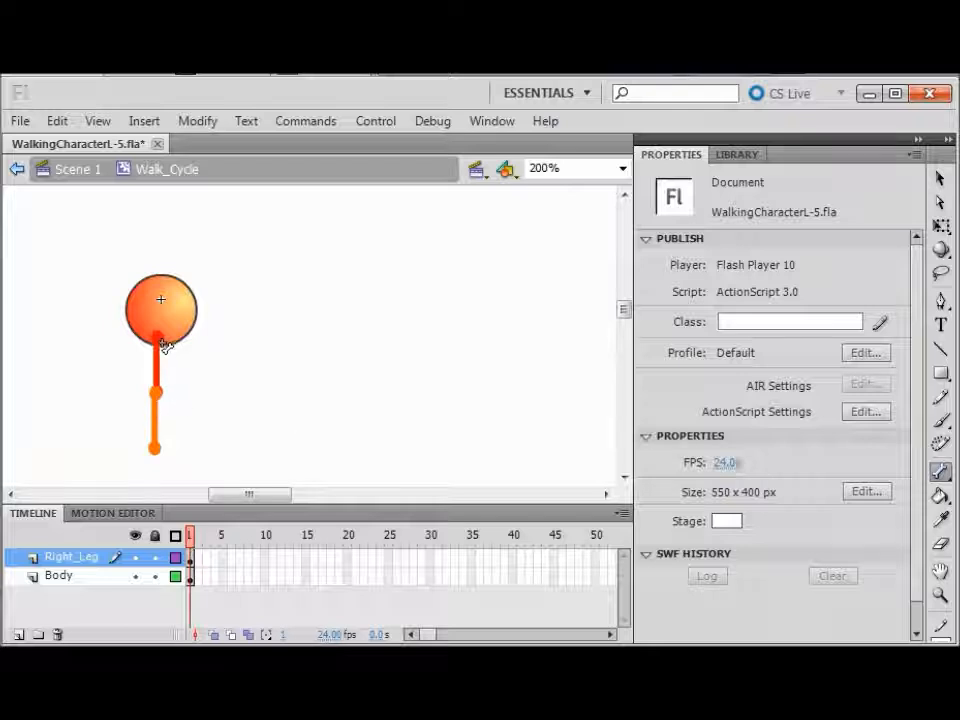
pyautogui.moveTo(158, 337); pyautogui.dragTo(155, 396)
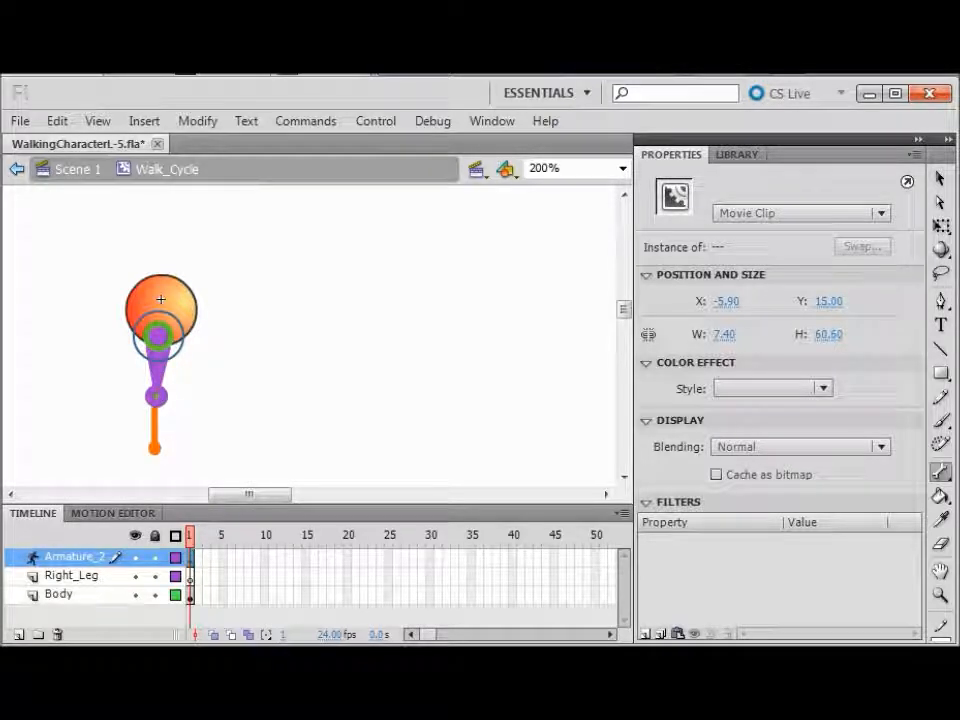
pyautogui.click(940, 180)
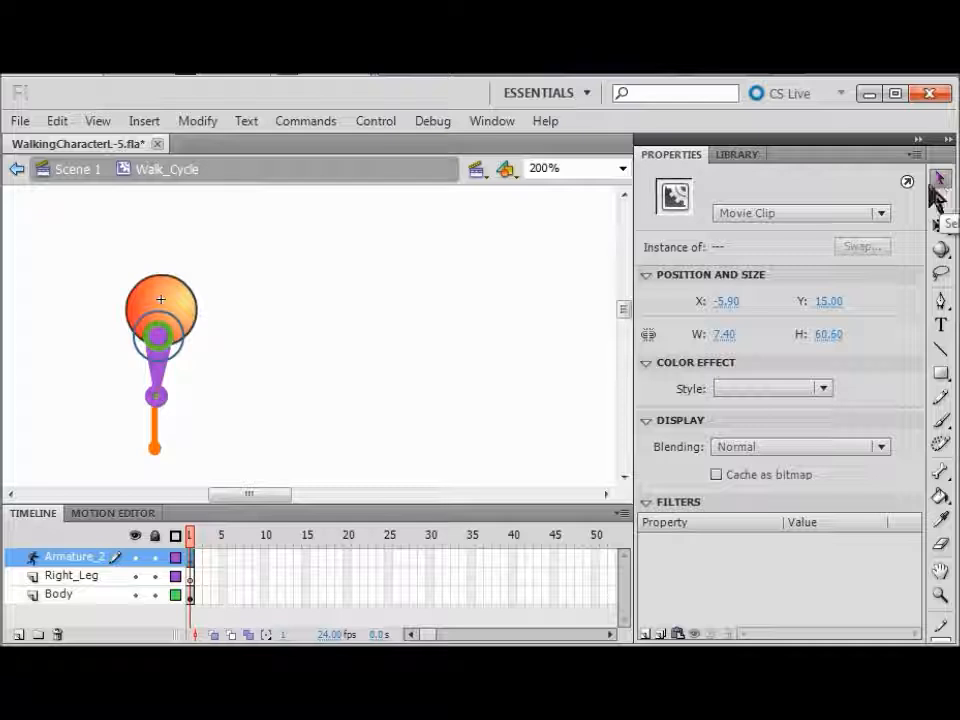
pyautogui.click(457, 246)
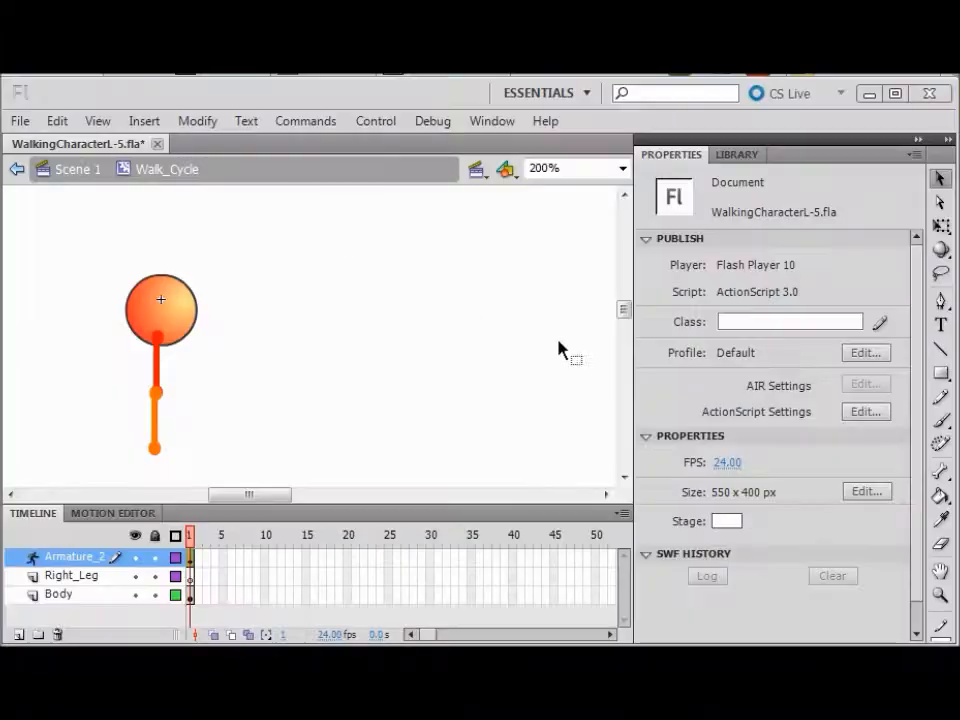
# - Swing the lower and upper leg backward to test how the bone joints move
pyautogui.click(941, 184)
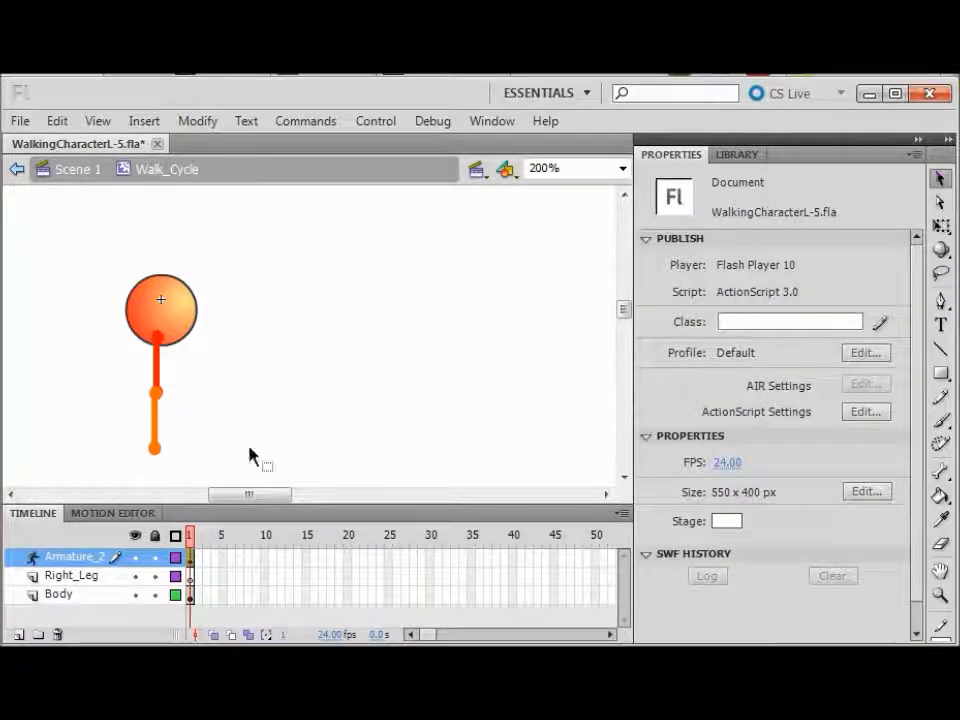
pyautogui.moveTo(155, 455); pyautogui.dragTo(115, 447)
pyautogui.moveTo(152, 370); pyautogui.dragTo(131, 382)
pyautogui.click(264, 390)
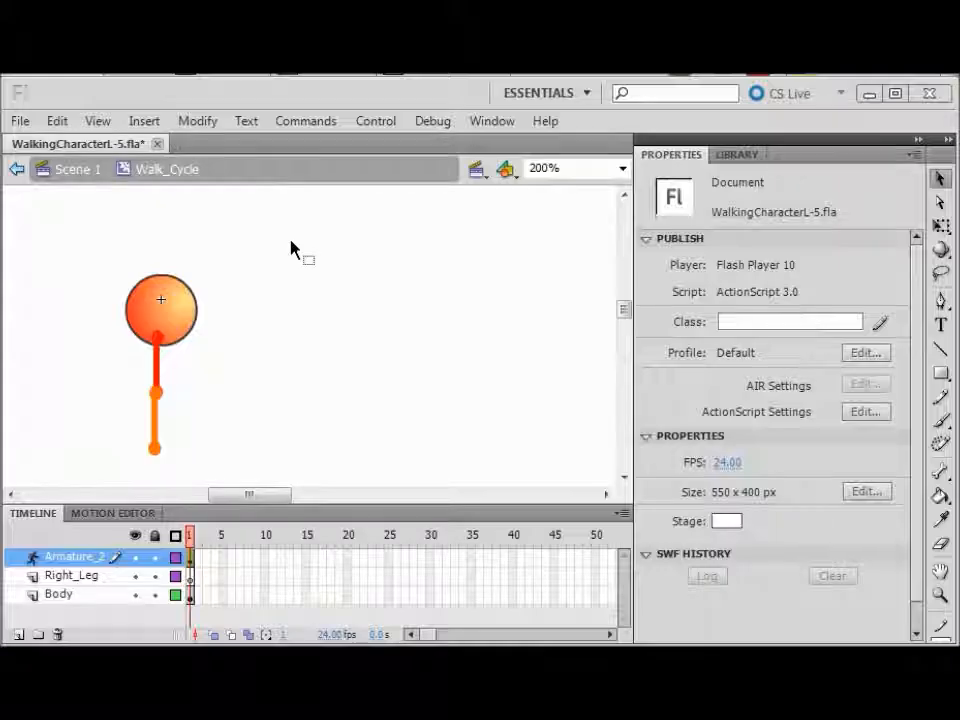
# - Draw a small #CCCC00 rounded rectangle with corner radius 15 beside the lower leg on the Right_Leg layer, and save
pyautogui.click(190, 578)
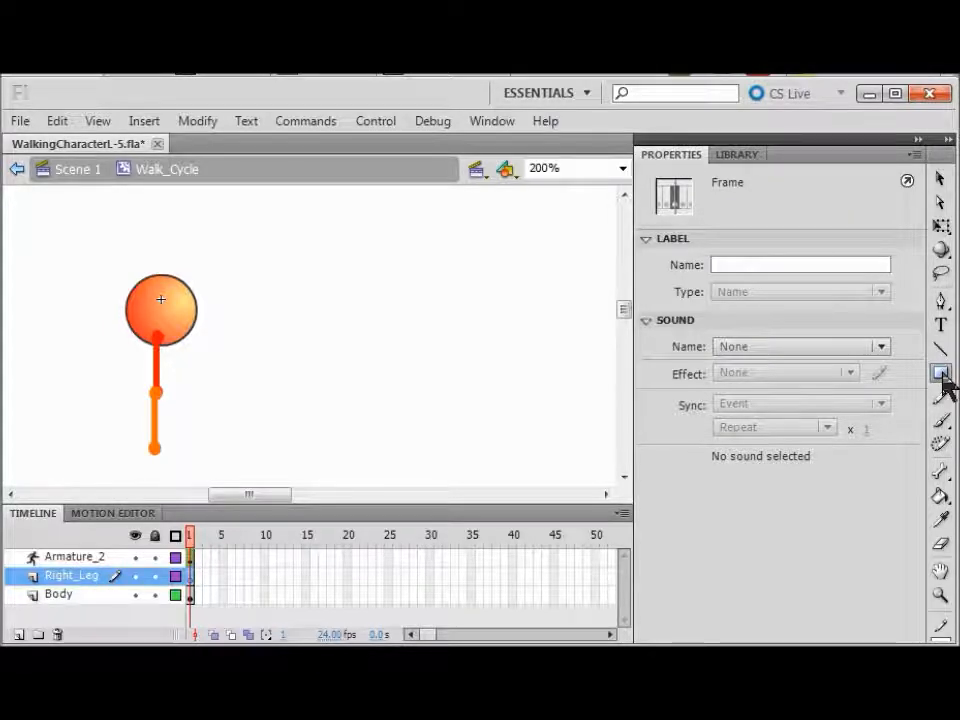
pyautogui.click(942, 378)
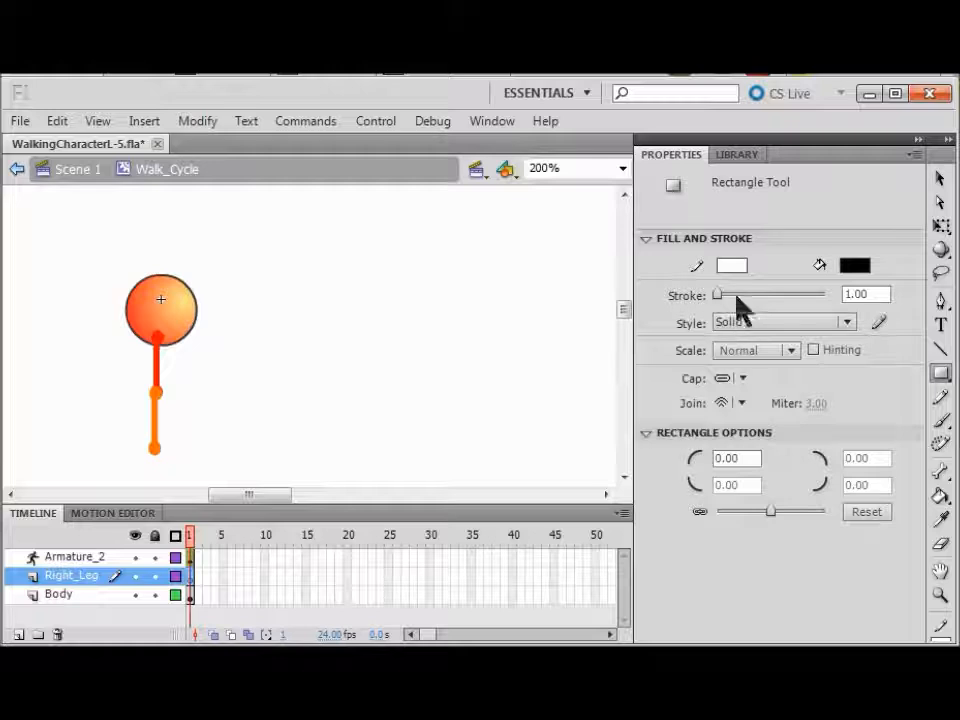
pyautogui.click(855, 268)
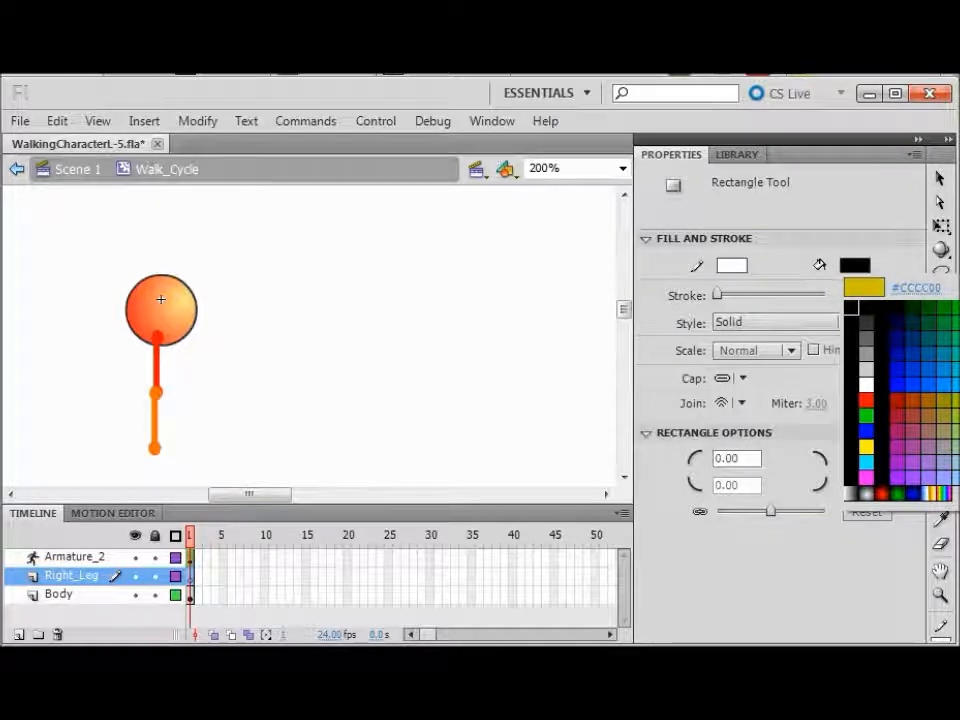
pyautogui.click(945, 446)
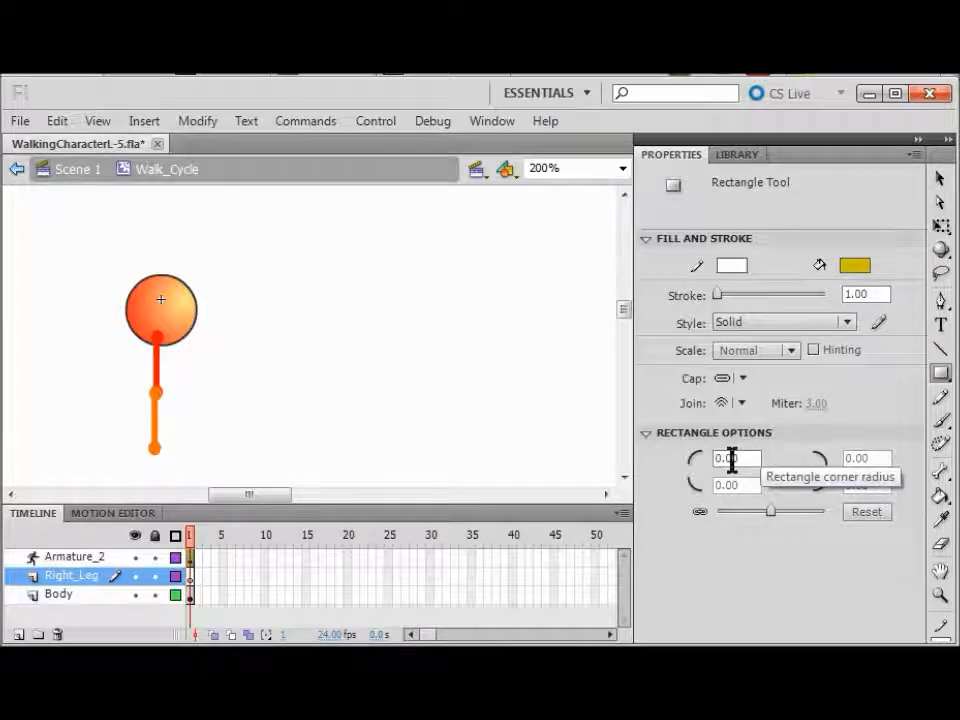
pyautogui.moveTo(745, 458); pyautogui.dragTo(708, 476)
pyautogui.write('1')
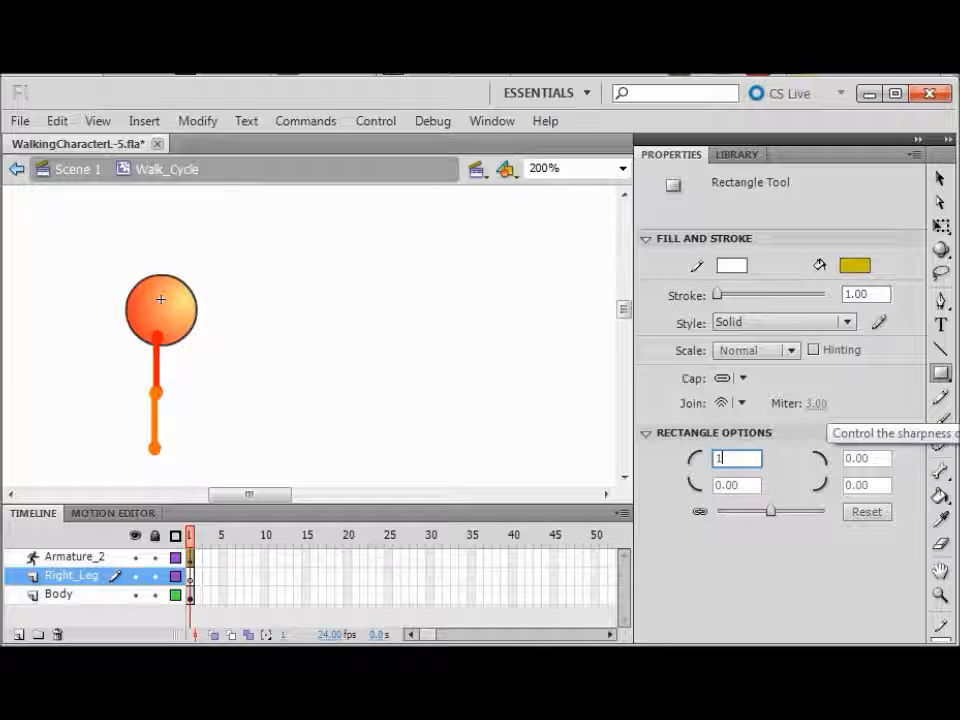
pyautogui.write('5')
pyautogui.press('Return')
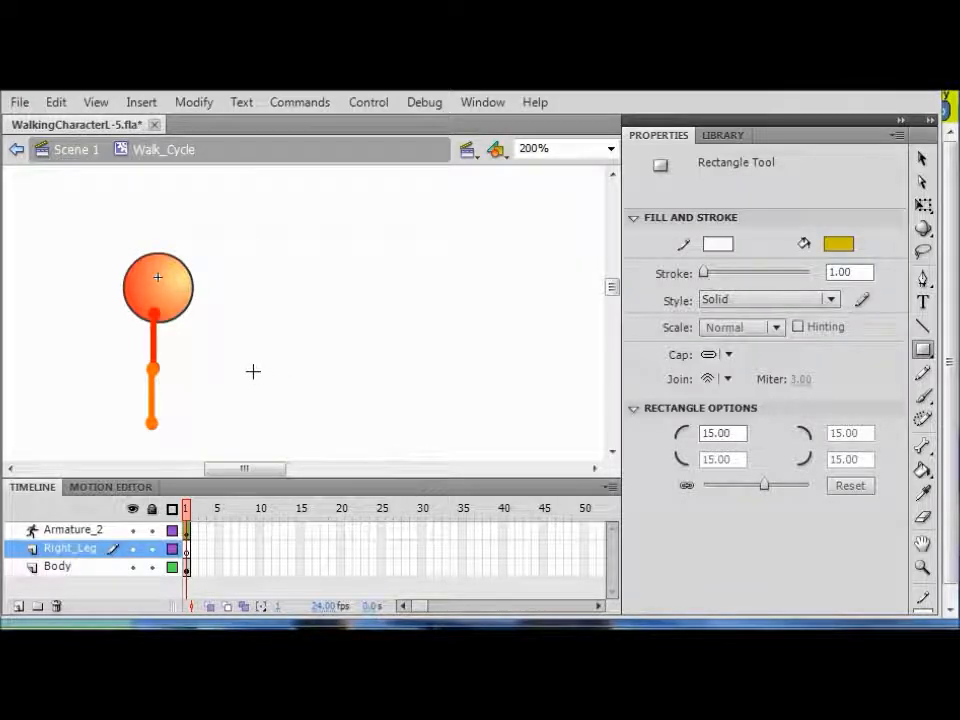
pyautogui.moveTo(214, 404); pyautogui.dragTo(250, 420)
pyautogui.hotkey('ctrl', 's')
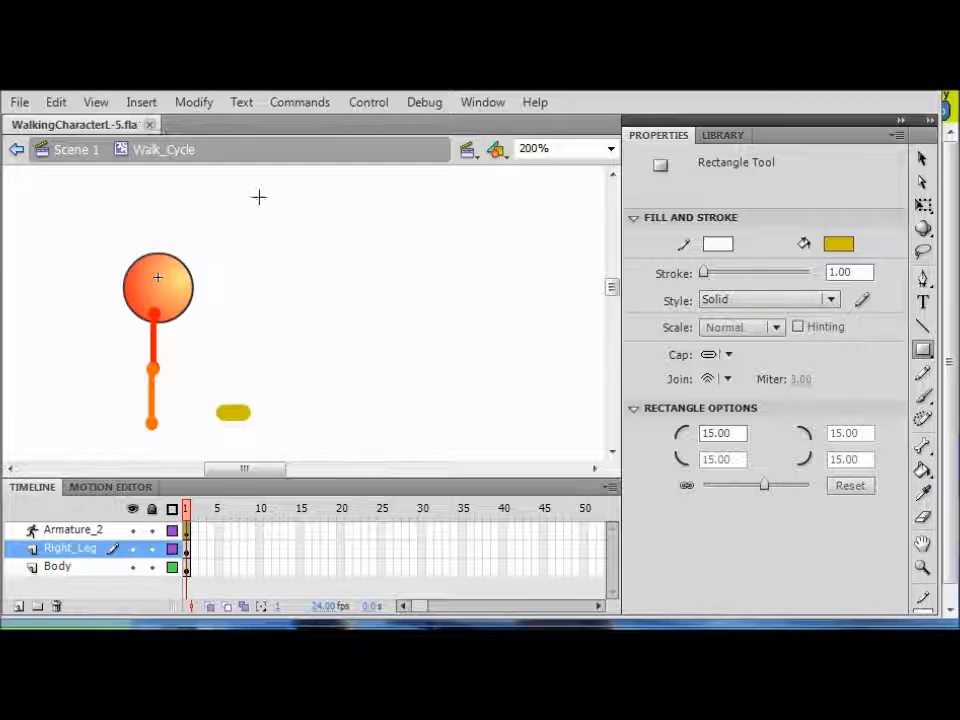
# - Convert the #CCCC00 rounded rectangle on the Right_Leg layer into a movie clip symbol named foot
pyautogui.click(922, 165)
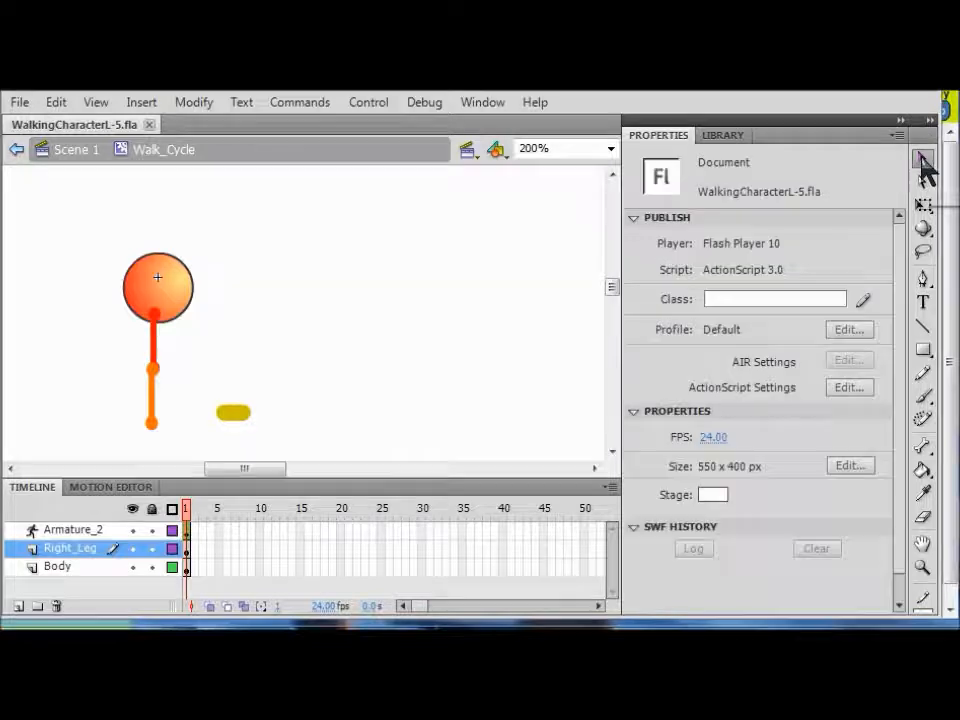
pyautogui.click(187, 550)
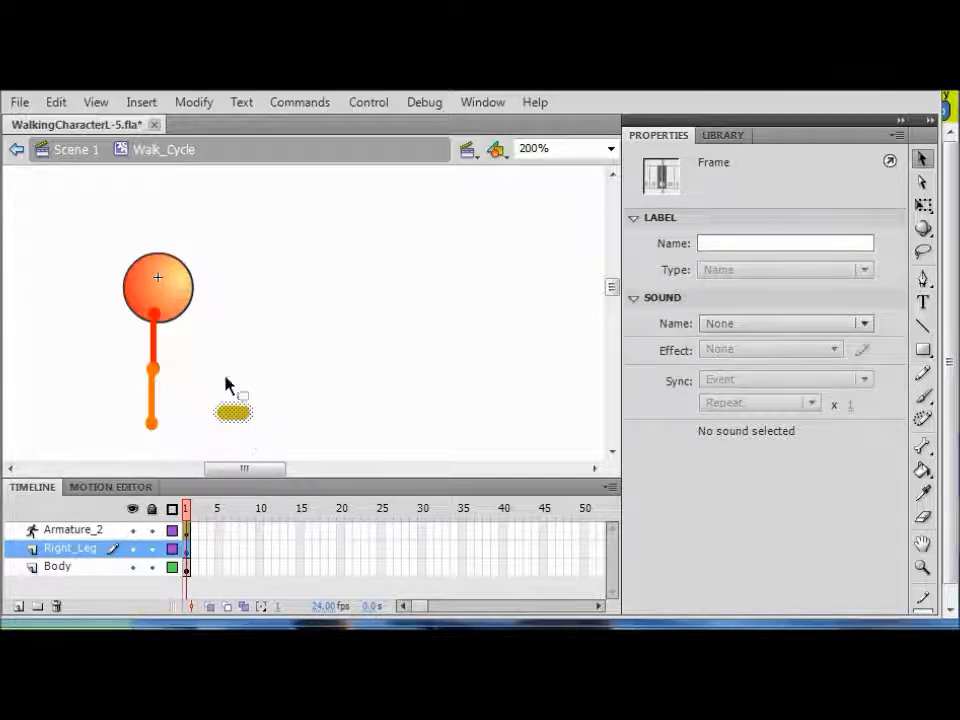
pyautogui.click(195, 104)
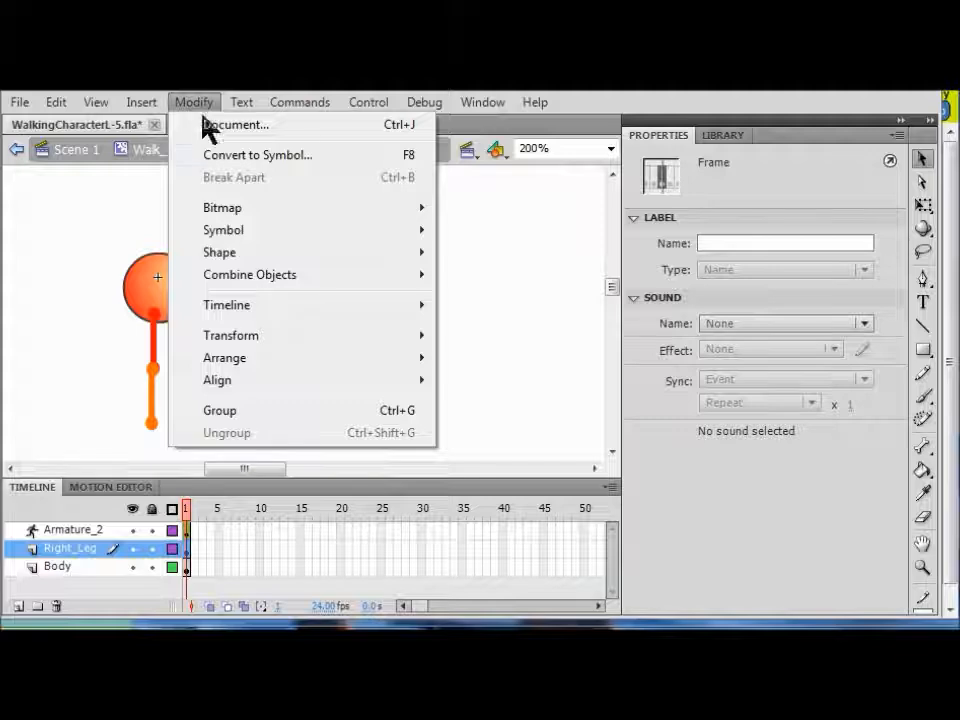
pyautogui.click(216, 154)
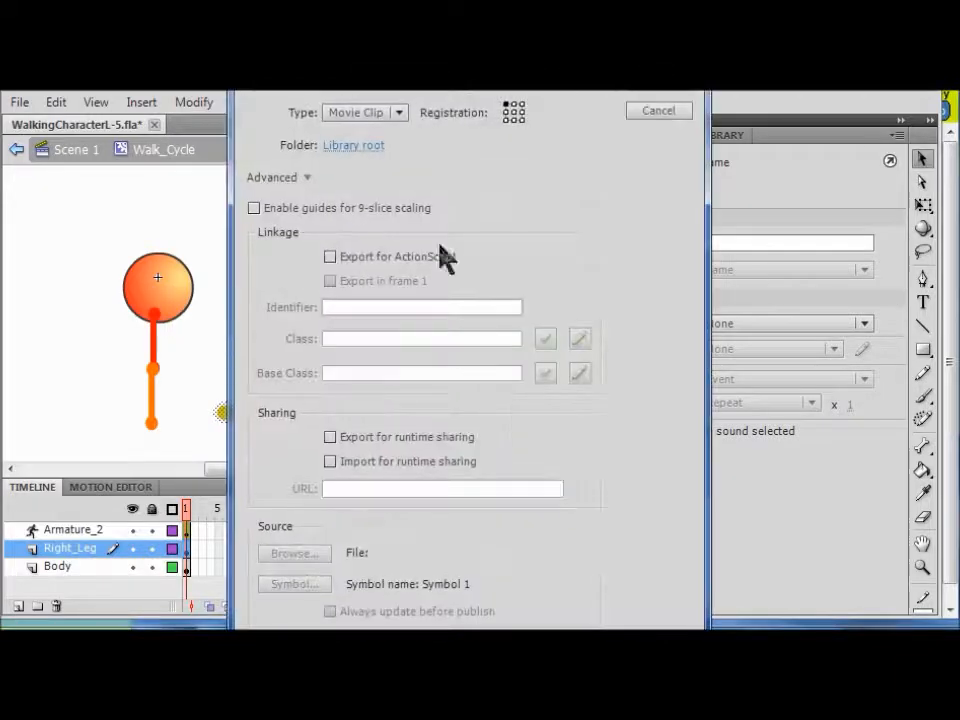
pyautogui.moveTo(439, 35); pyautogui.dragTo(424, 135)
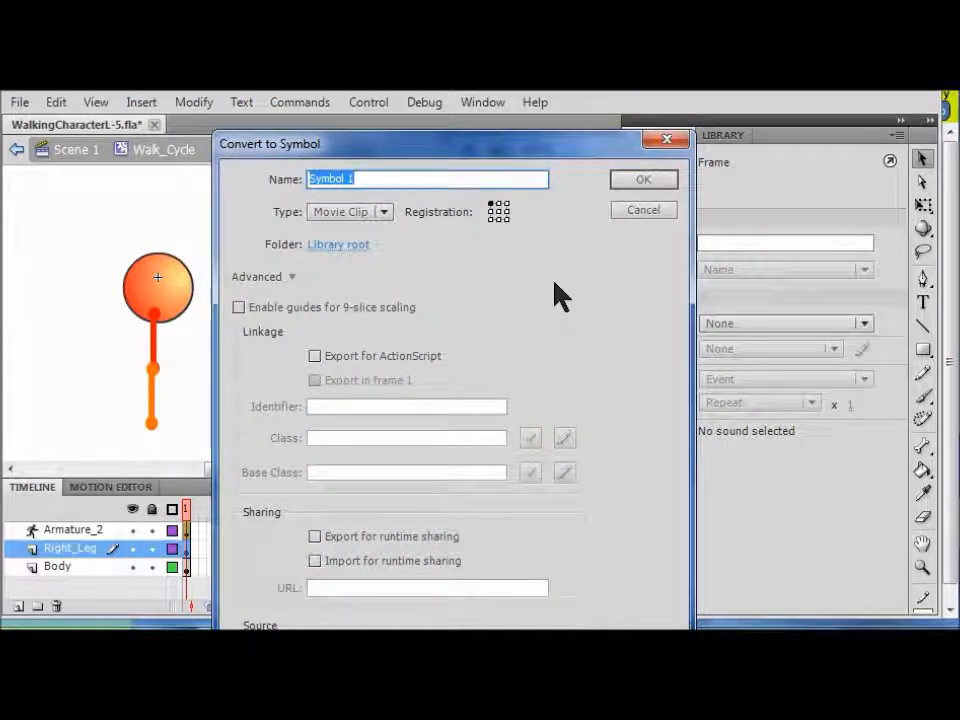
pyautogui.write('foot')
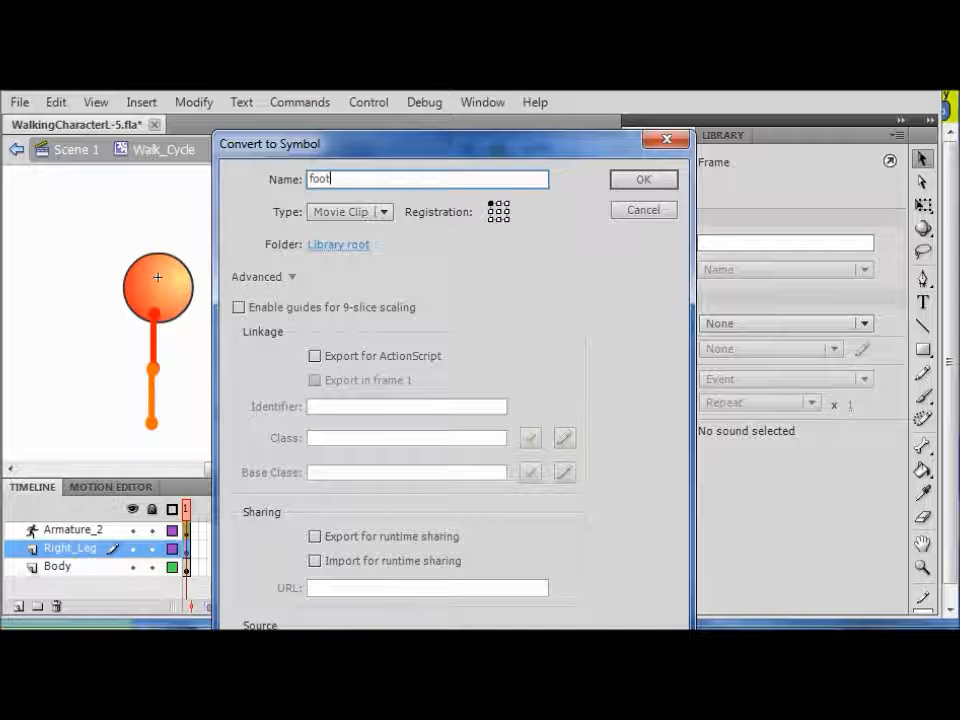
pyautogui.click(645, 182)
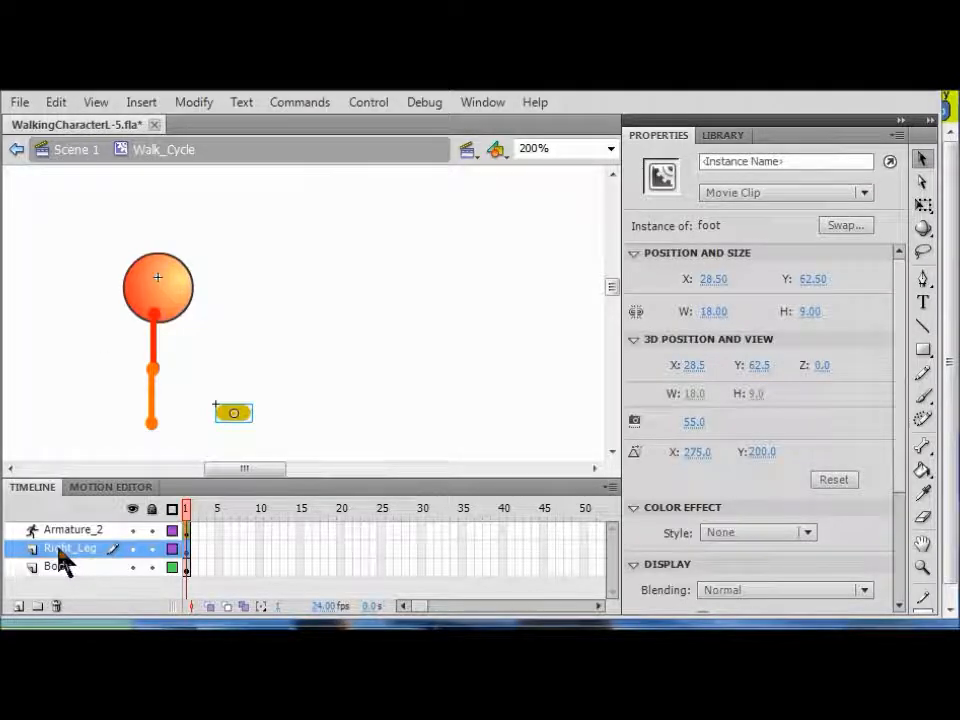
# - Move the Right_Leg layer above Armature_2, place the foot under the lower leg at about X -5.5, Y 69.5, and save
pyautogui.moveTo(58, 550); pyautogui.dragTo(55, 530)
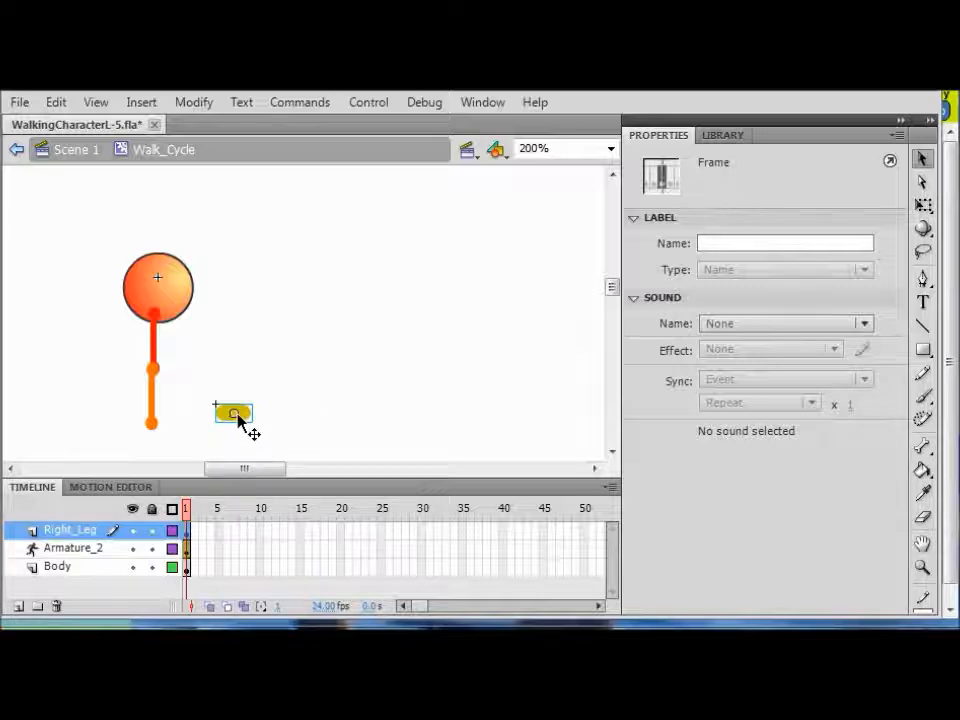
pyautogui.moveTo(238, 415); pyautogui.dragTo(170, 430)
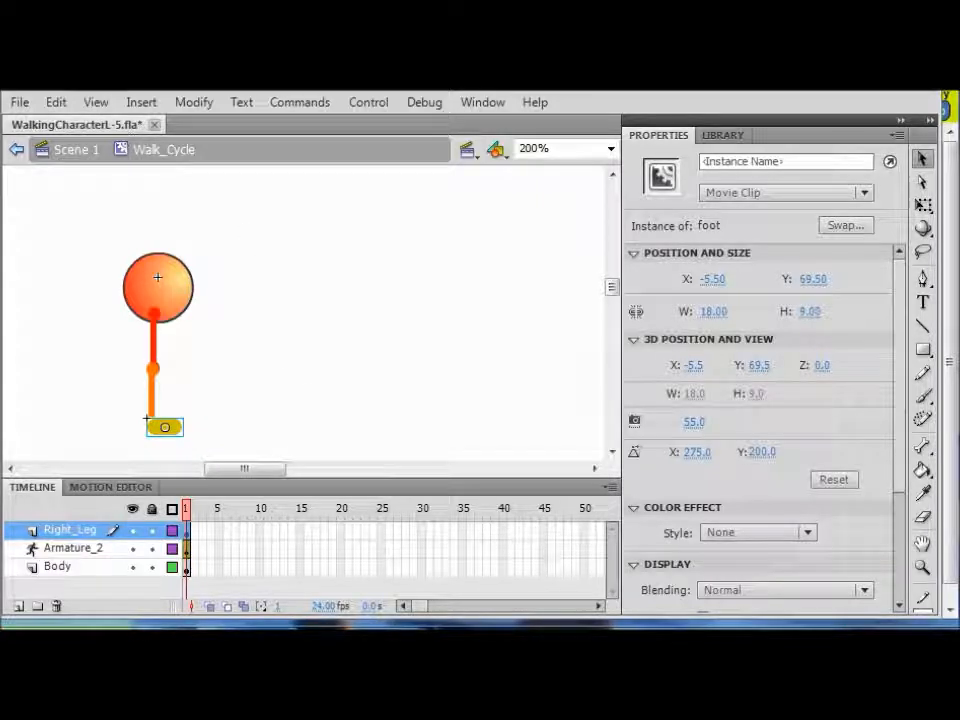
pyautogui.hotkey('ctrl', 's')
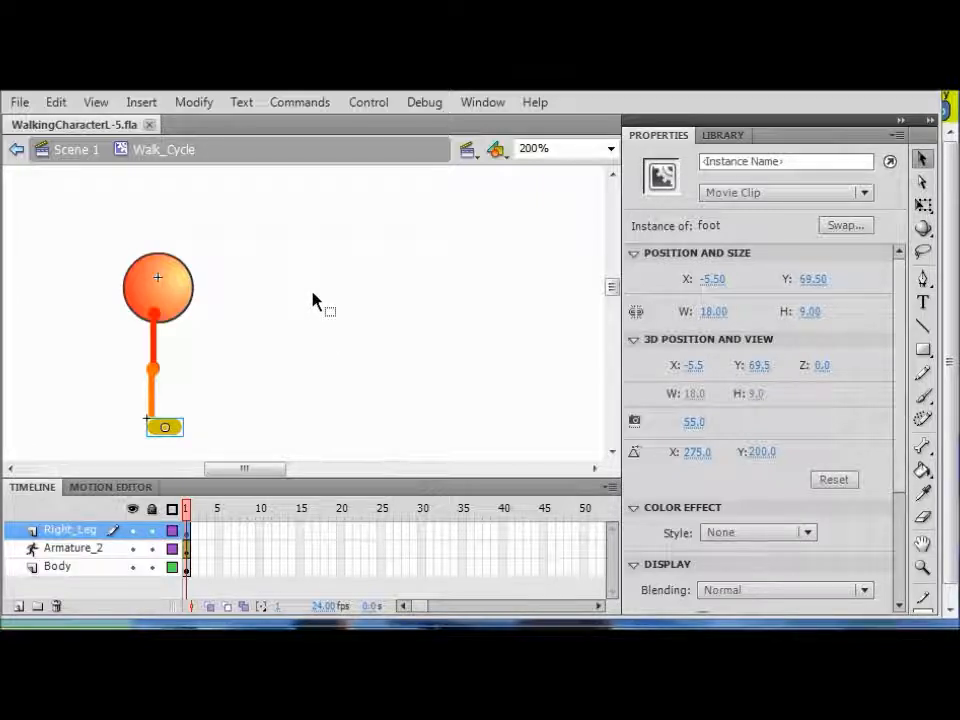
pyautogui.click(336, 338)
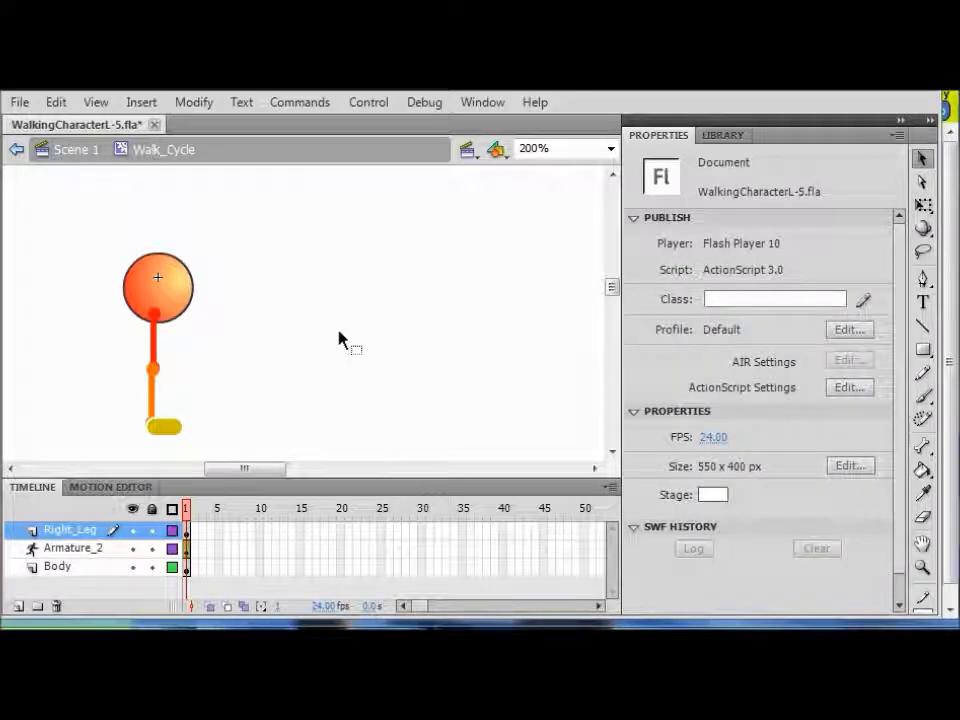
# - Link the LowerLeg to the foot with a bone from the knee joint to the ankle, and deselect it
pyautogui.click(922, 448)
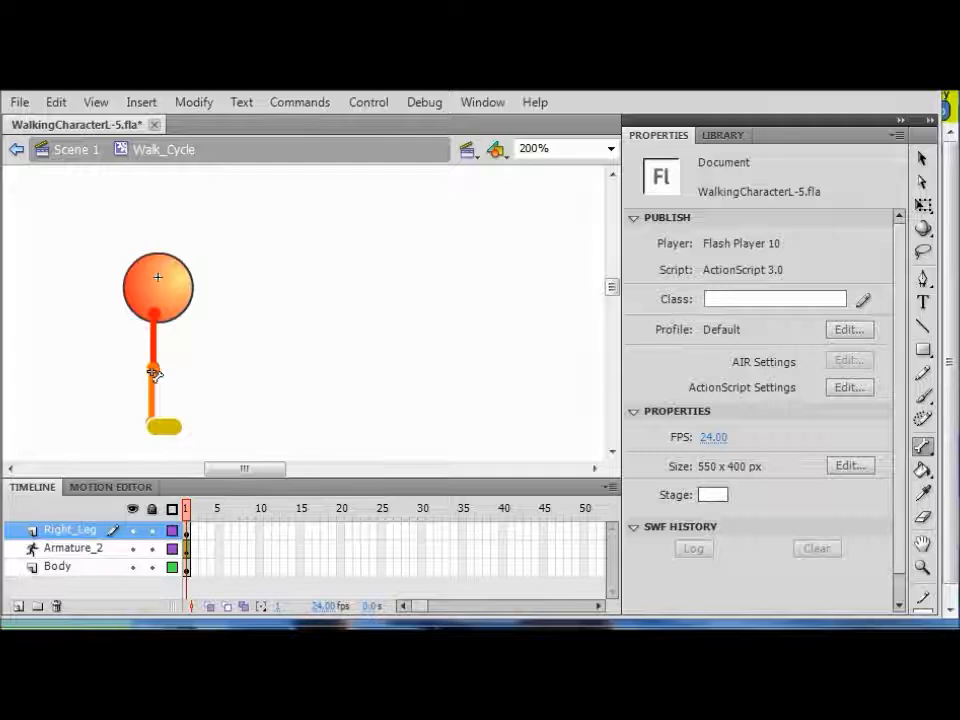
pyautogui.moveTo(155, 313); pyautogui.dragTo(157, 421)
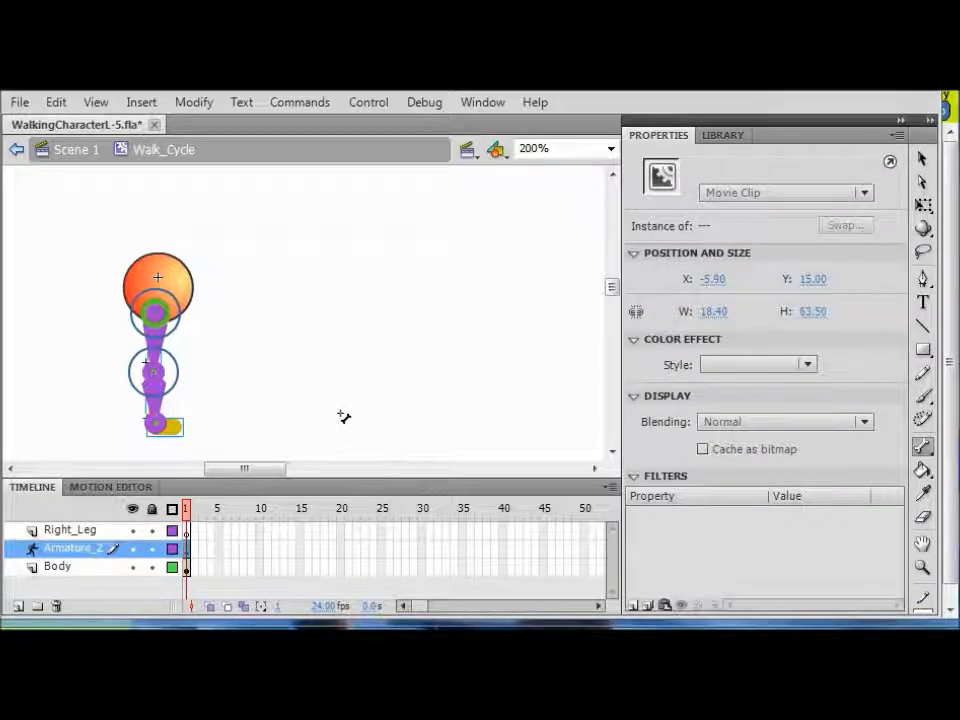
pyautogui.click(418, 327)
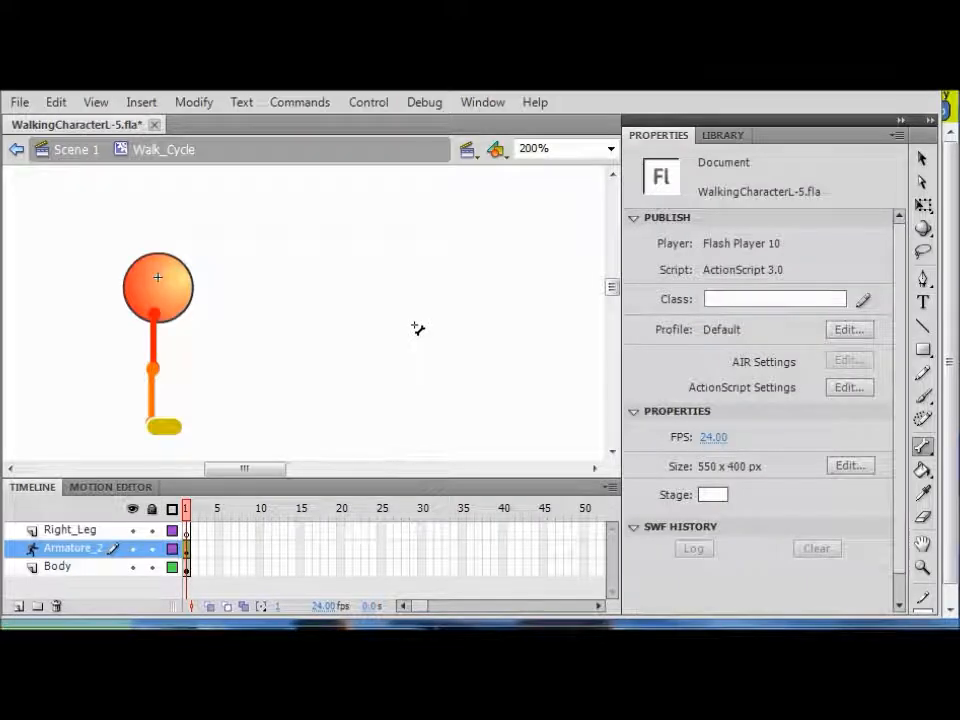
# - Test the leg's joints by swinging the lower leg backward, undo that swing, try moving the foot, and deselect it
pyautogui.click(922, 158)
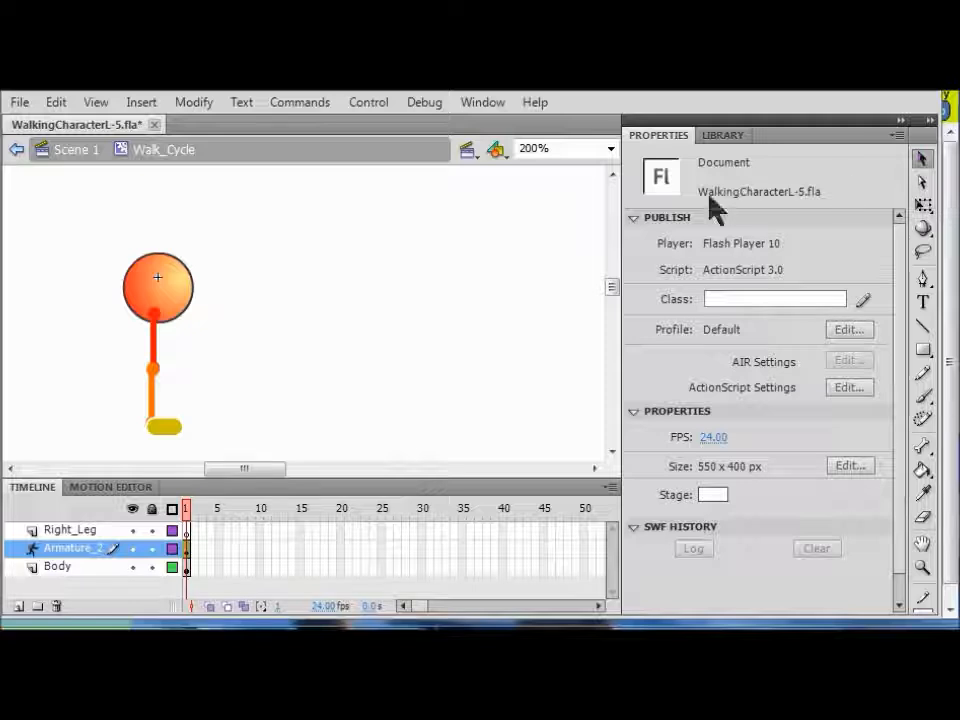
pyautogui.moveTo(160, 378)
pyautogui.mouseDown()
pyautogui.moveTo(189, 373)
pyautogui.moveTo(148, 382)
pyautogui.mouseUp()
pyautogui.click(148, 382)
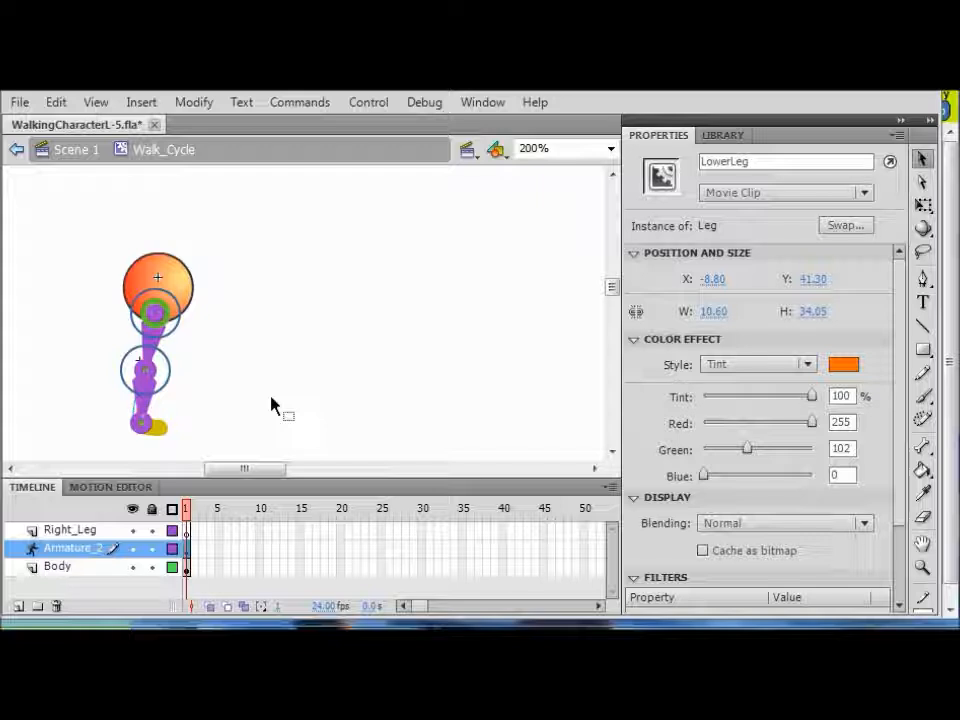
pyautogui.hotkey('ctrl', 'z')
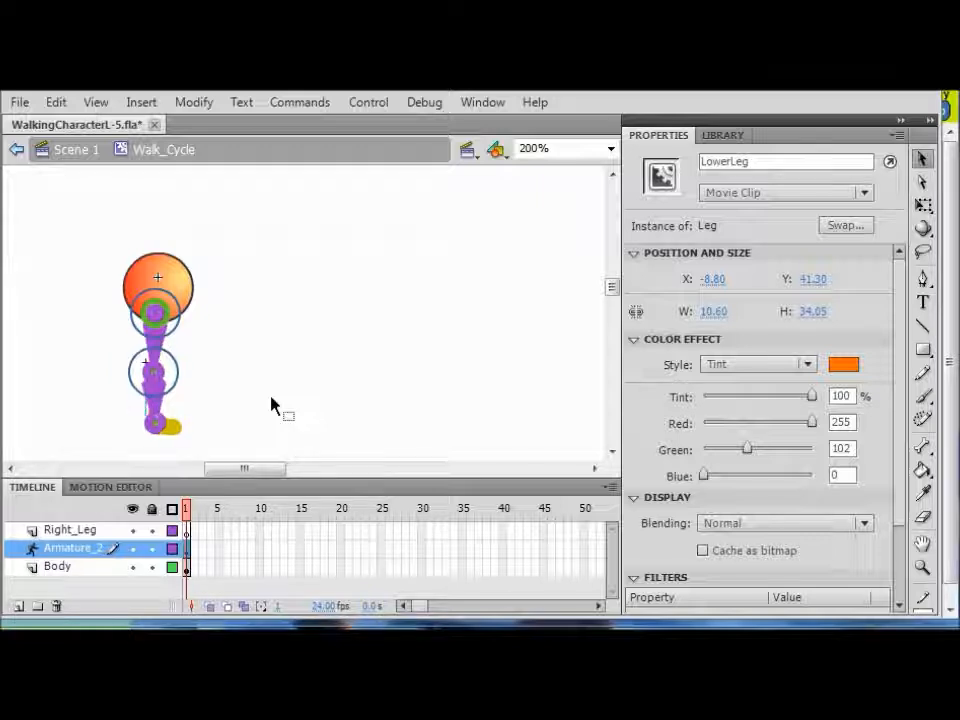
pyautogui.moveTo(174, 436)
pyautogui.mouseDown()
pyautogui.moveTo(191, 401)
pyautogui.moveTo(191, 432)
pyautogui.moveTo(167, 454)
pyautogui.moveTo(193, 416)
pyautogui.moveTo(192, 427)
pyautogui.moveTo(172, 426)
pyautogui.mouseUp()
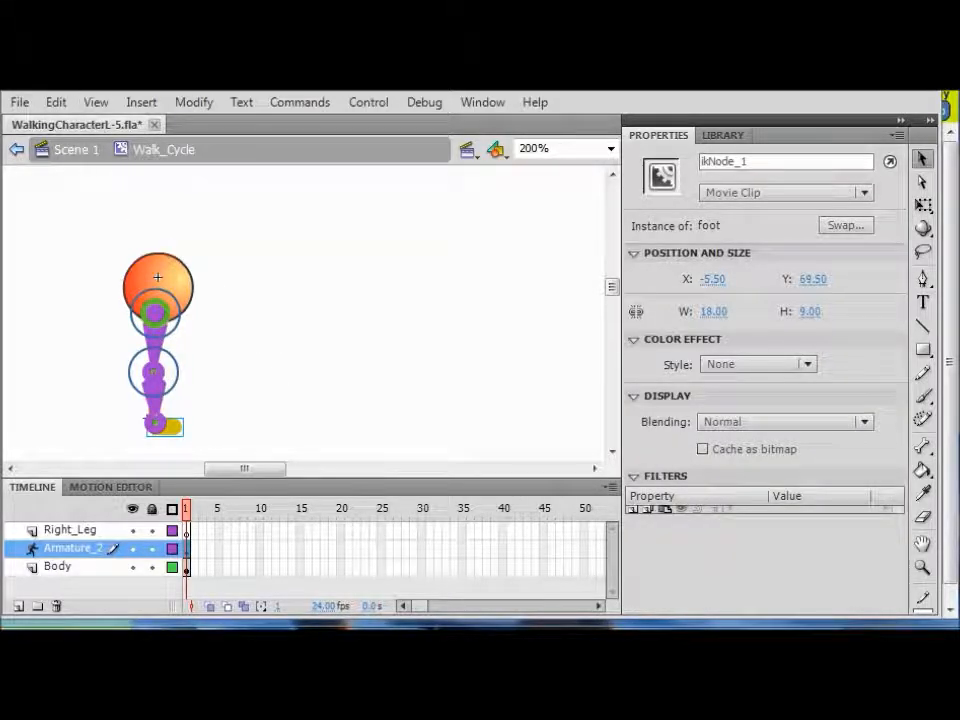
pyautogui.click(377, 294)
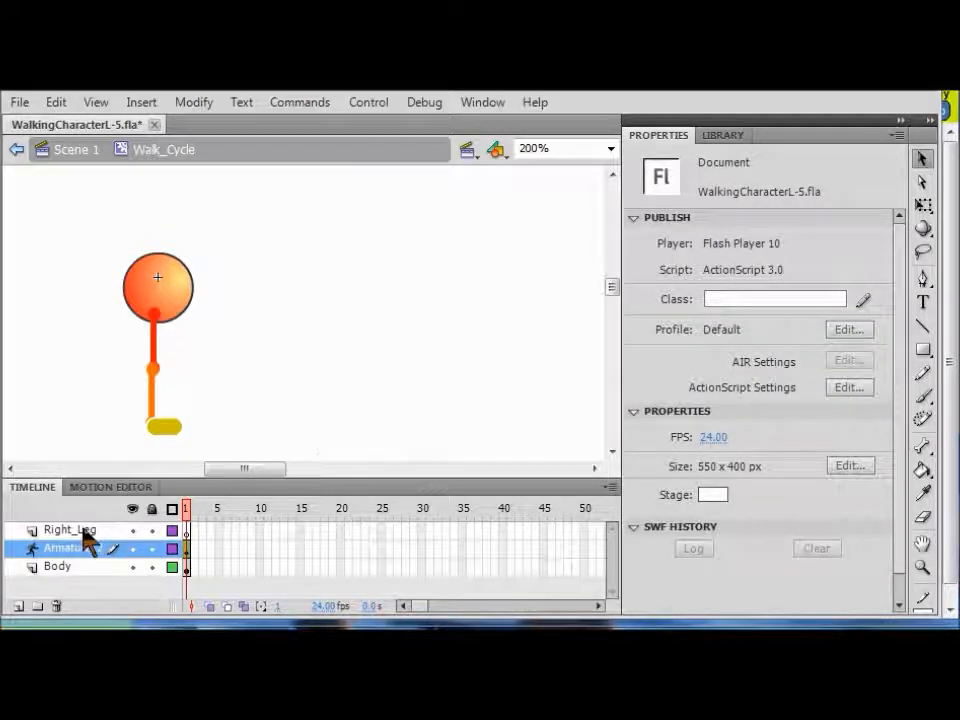
# - Delete the emptied Right_Leg layer, and preview the movie in a test window
pyautogui.click(130, 531)
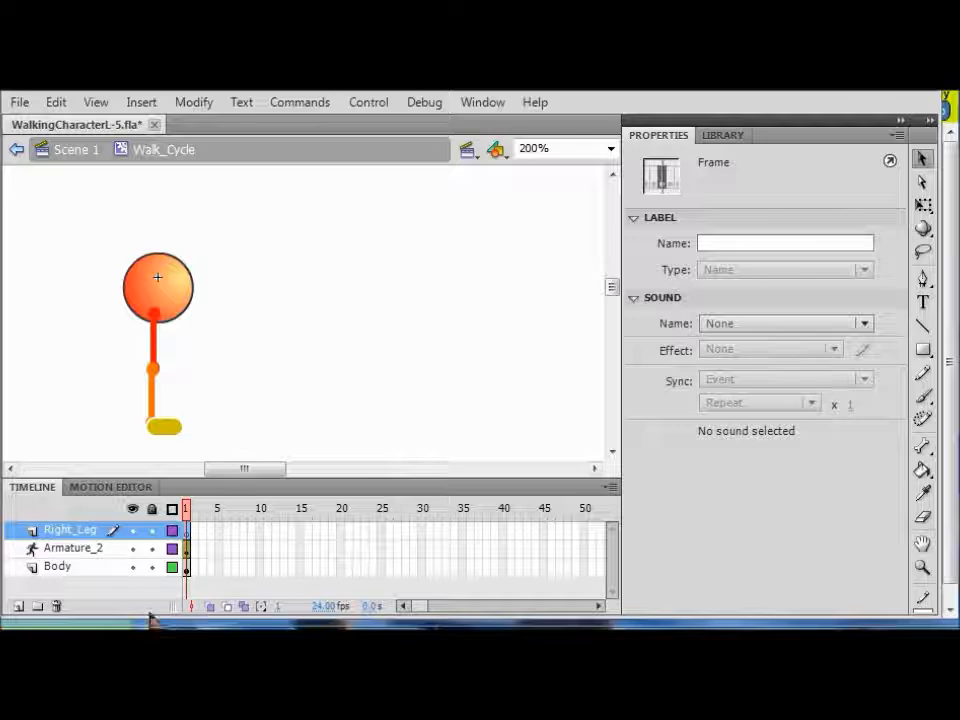
pyautogui.click(57, 606)
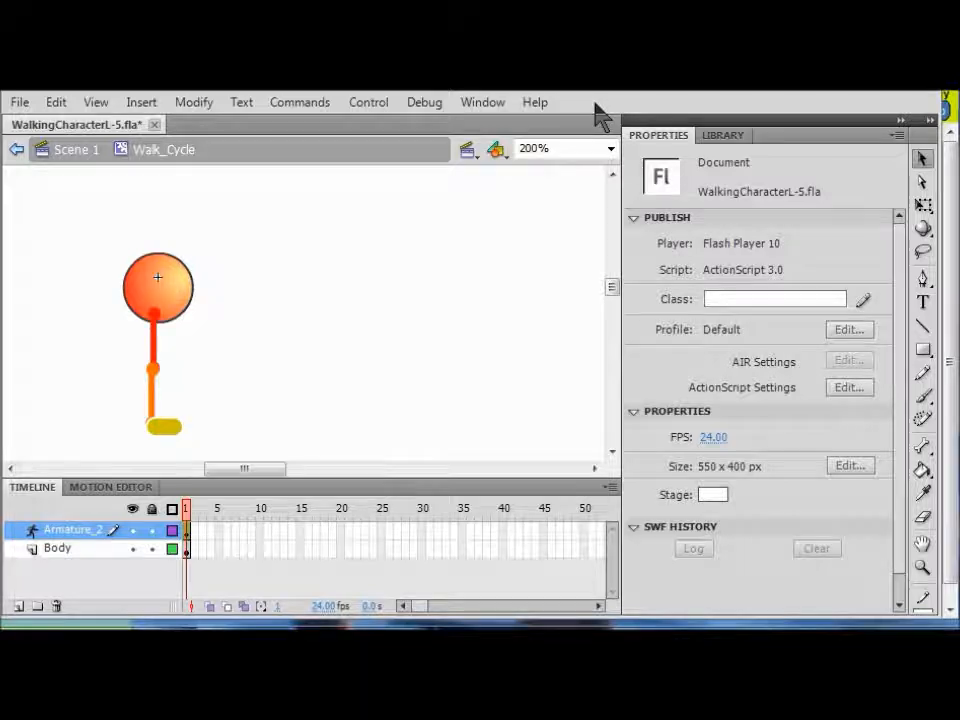
pyautogui.hotkey('ctrl', 'Return')
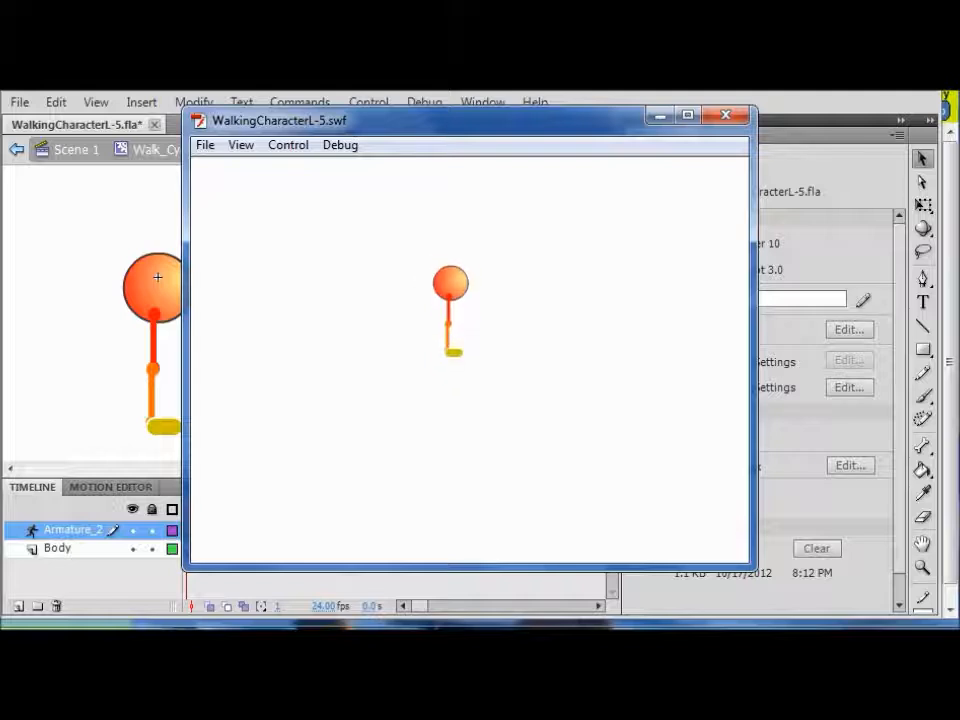
pyautogui.click(725, 117)
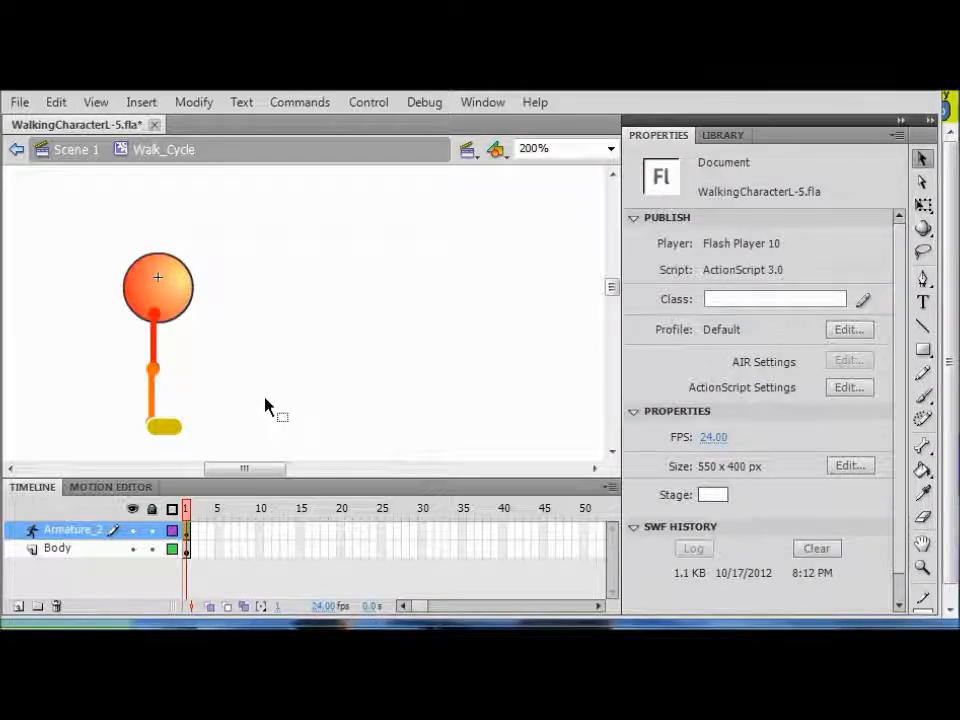
# - Save the document, and save a copy as WalkingCharacterL-6.fla in the Project_5_Resources folder
pyautogui.click(17, 104)
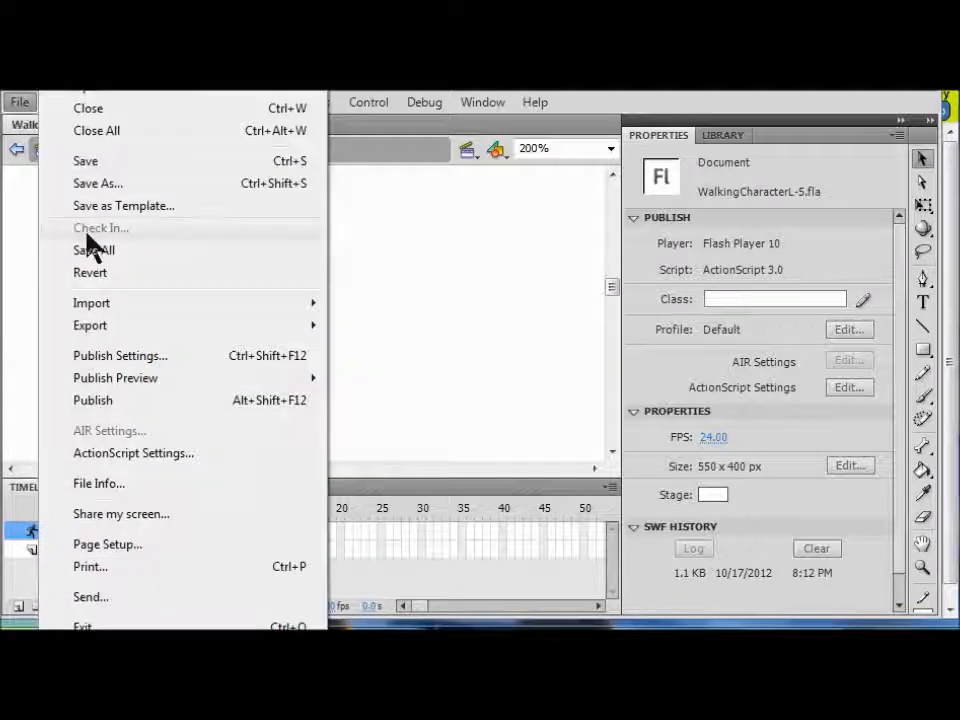
pyautogui.click(102, 166)
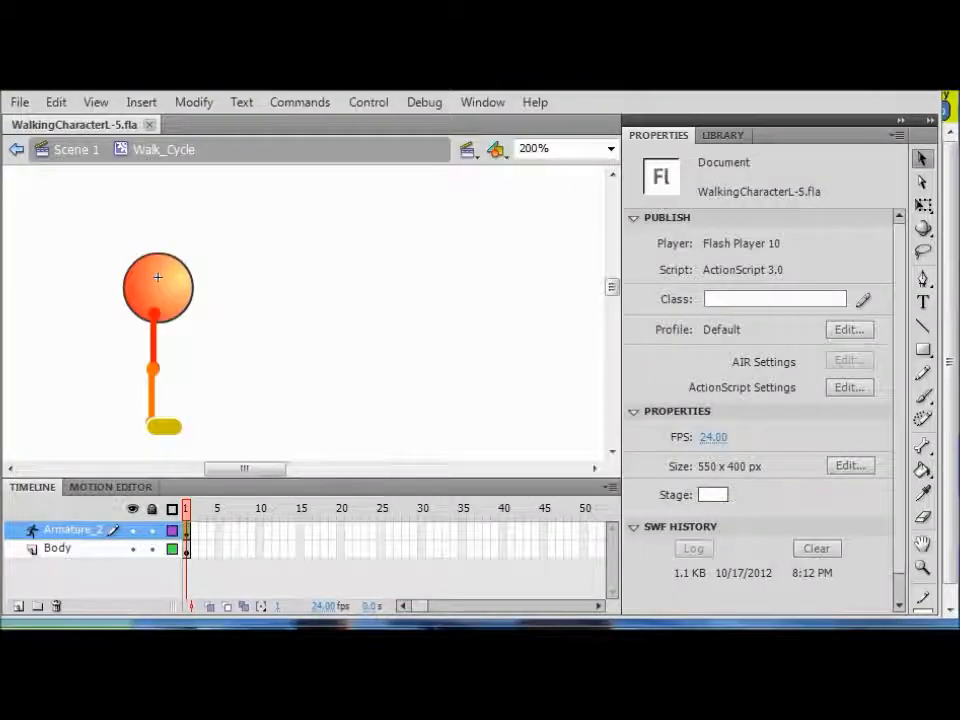
pyautogui.click(21, 103)
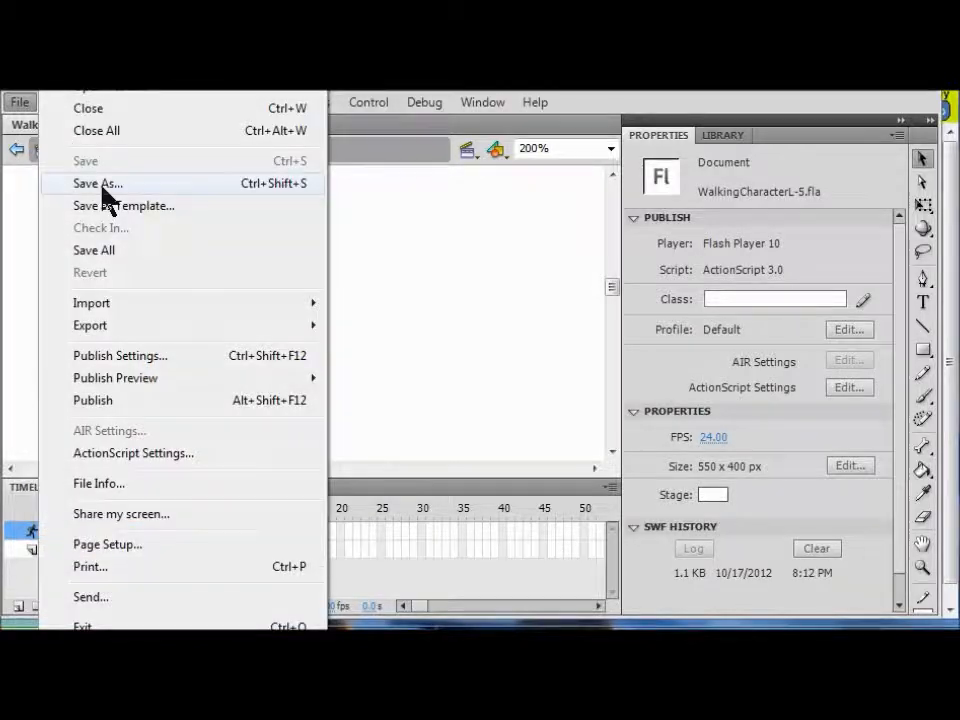
pyautogui.click(104, 190)
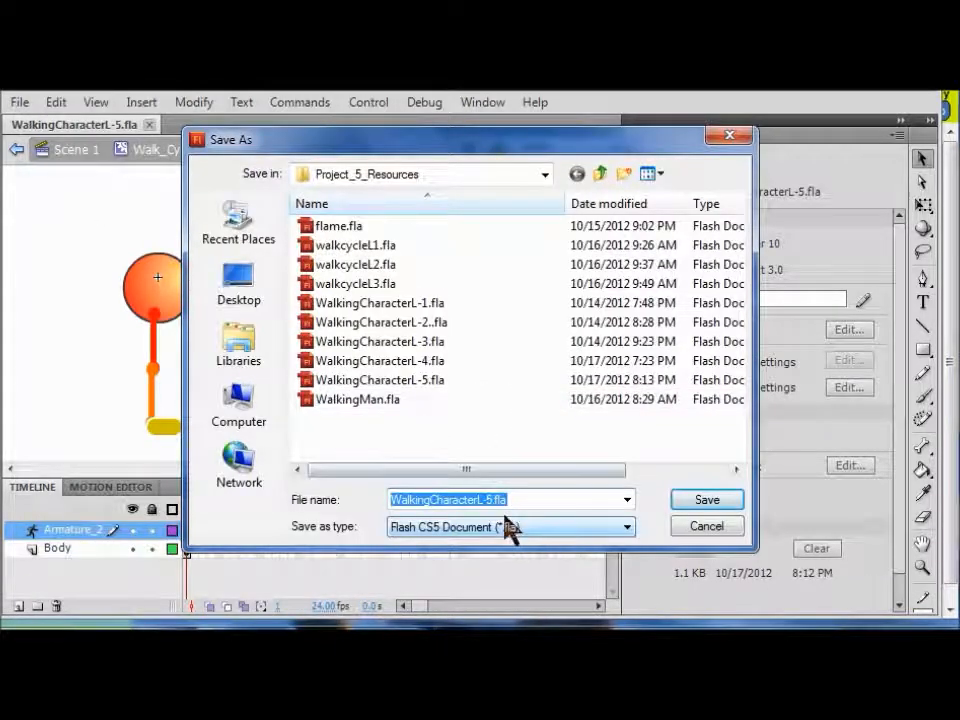
pyautogui.click(491, 499)
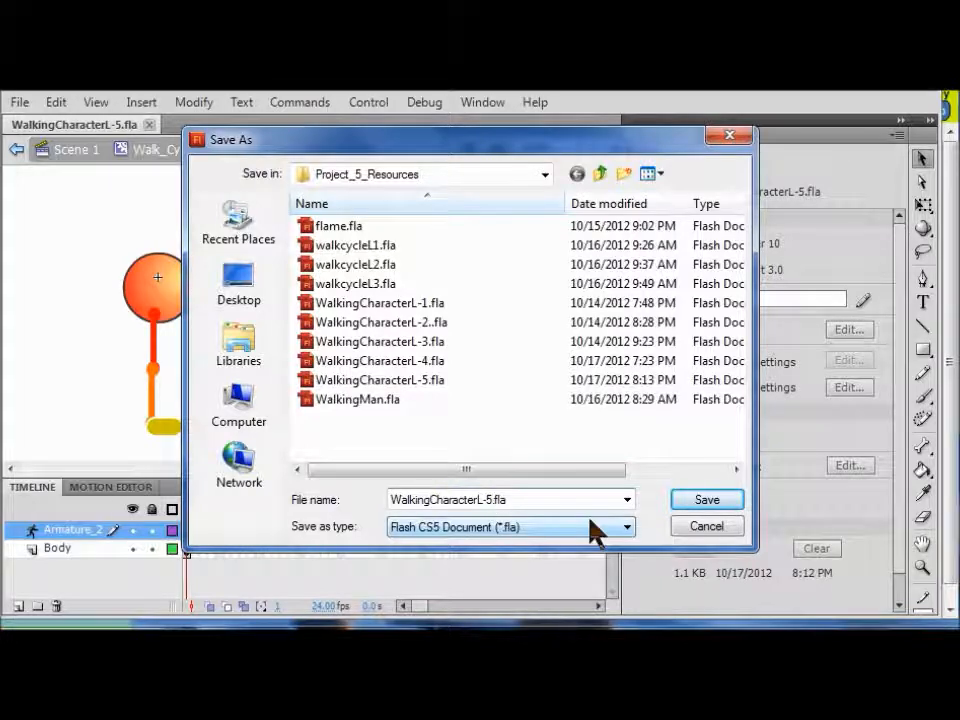
pyautogui.press('BackSpace')
pyautogui.write('6')
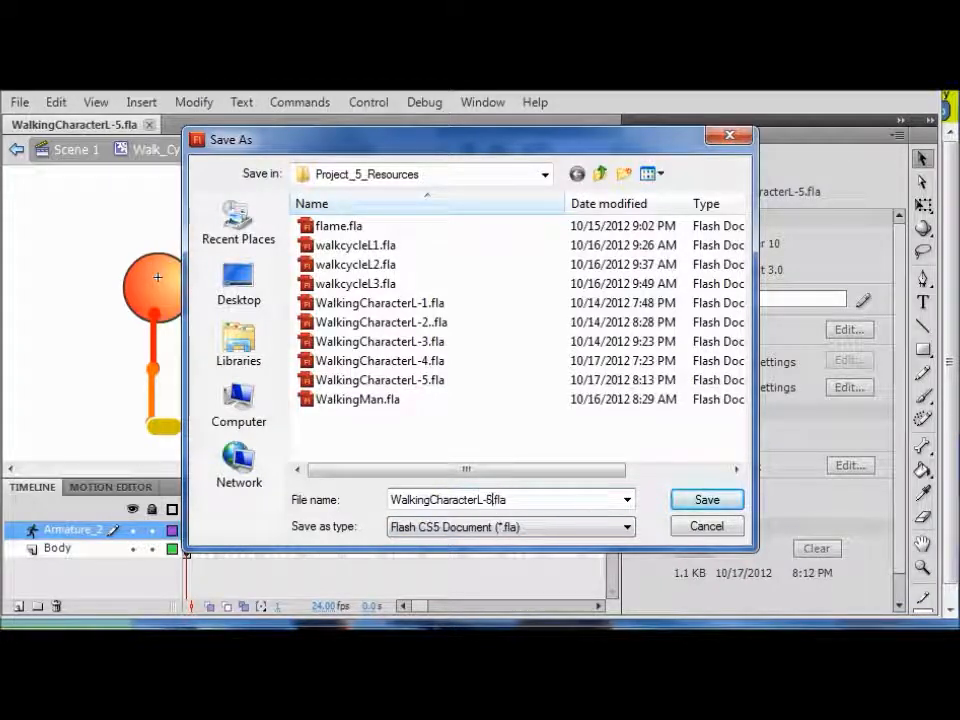
pyautogui.click(711, 503)
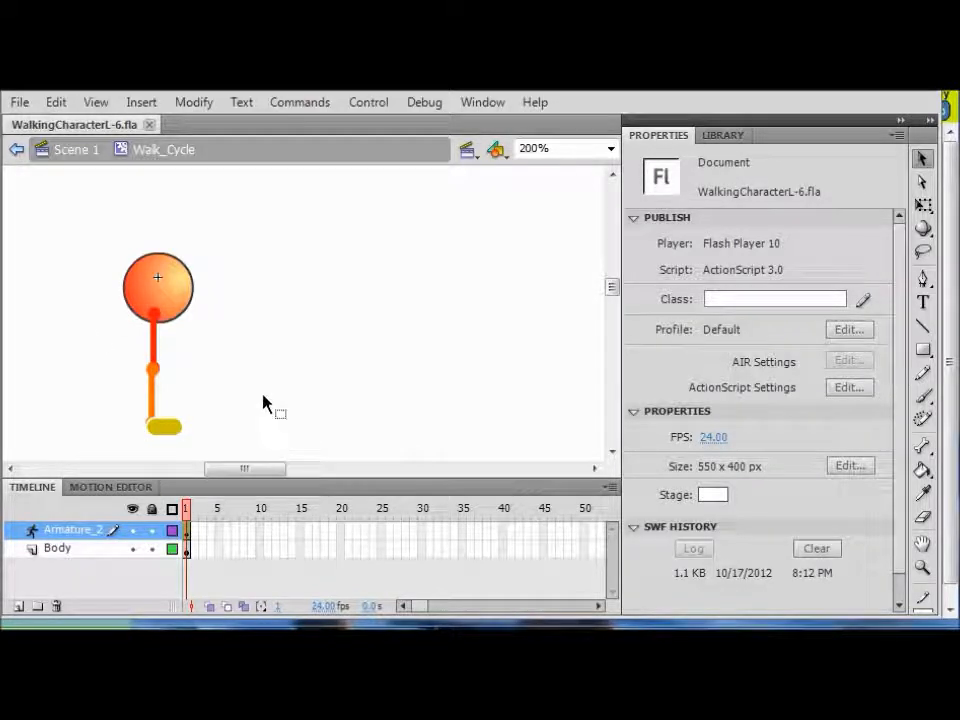
# - Show the rulers and place a horizontal guide just beneath the foot as a ground line
pyautogui.click(500, 153)
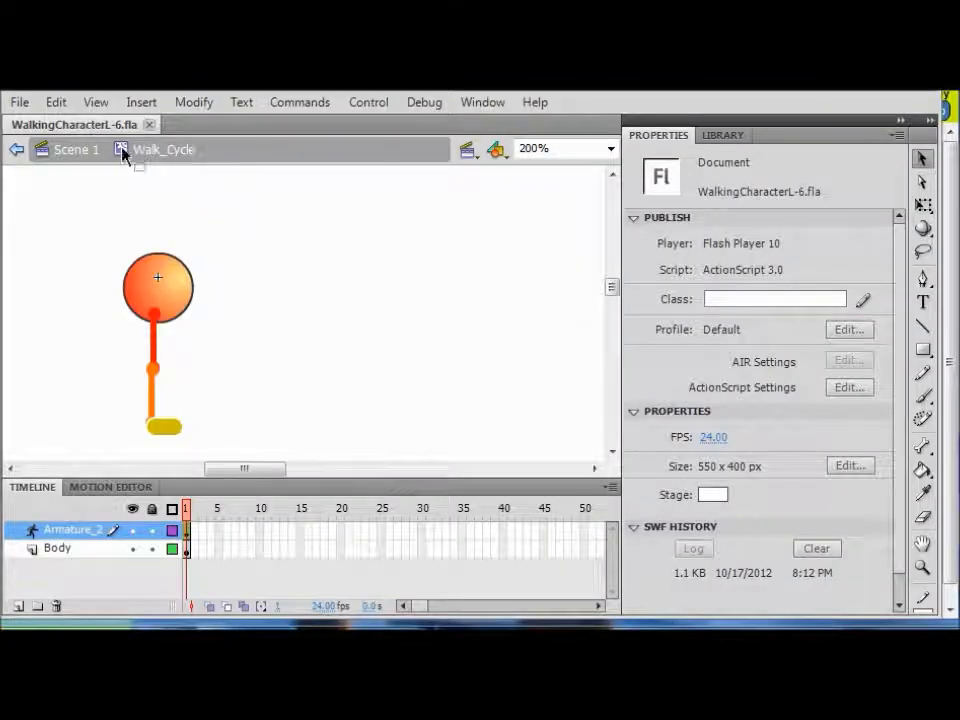
pyautogui.click(96, 104)
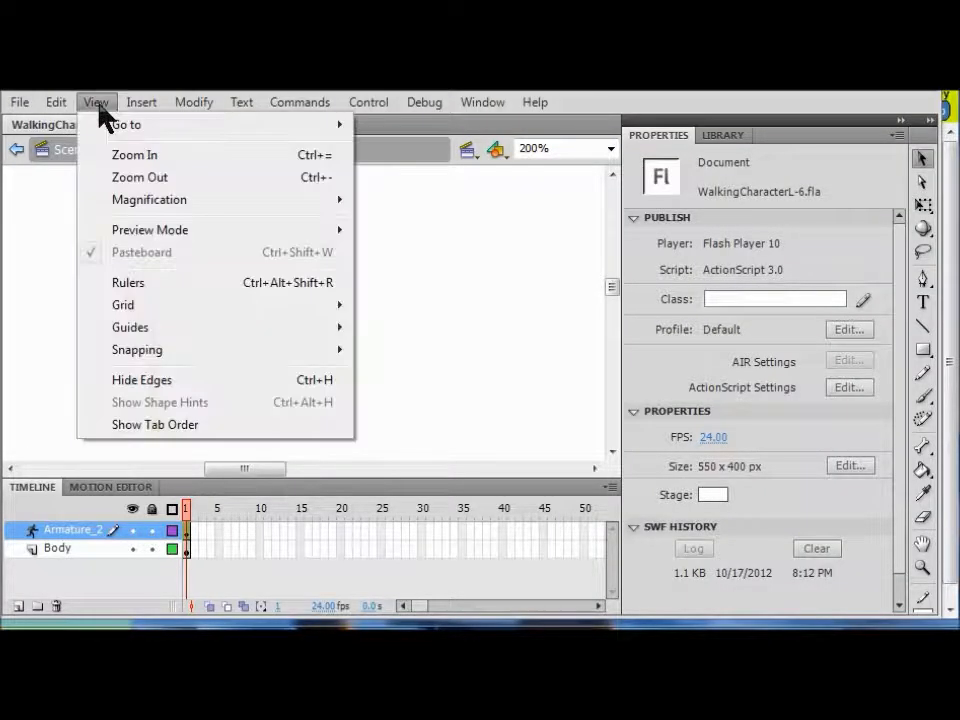
pyautogui.moveTo(134, 330)
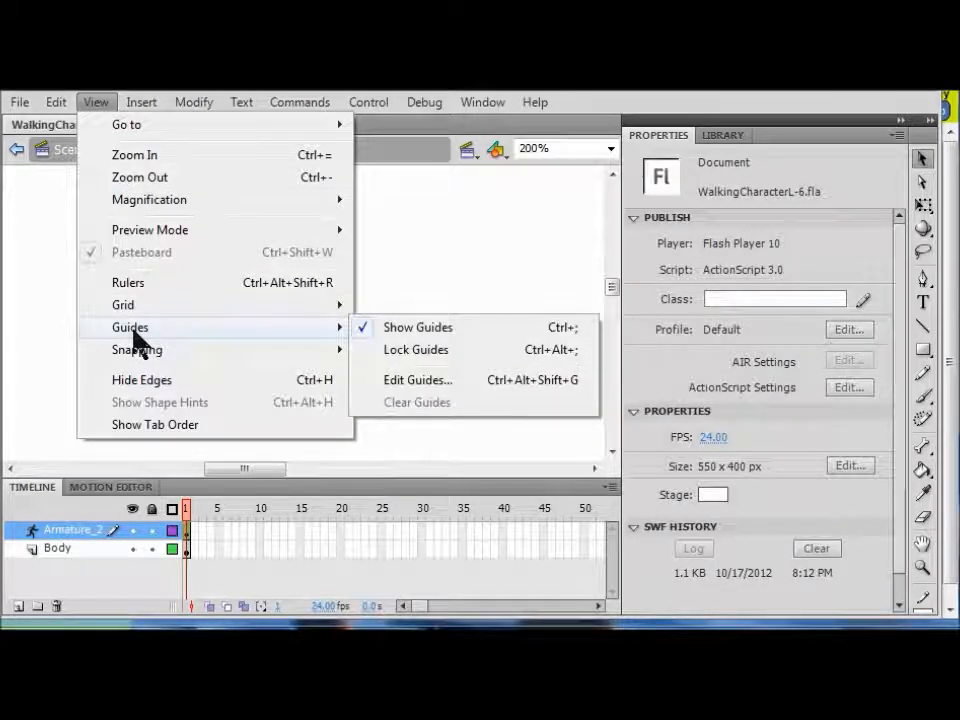
pyautogui.click(126, 285)
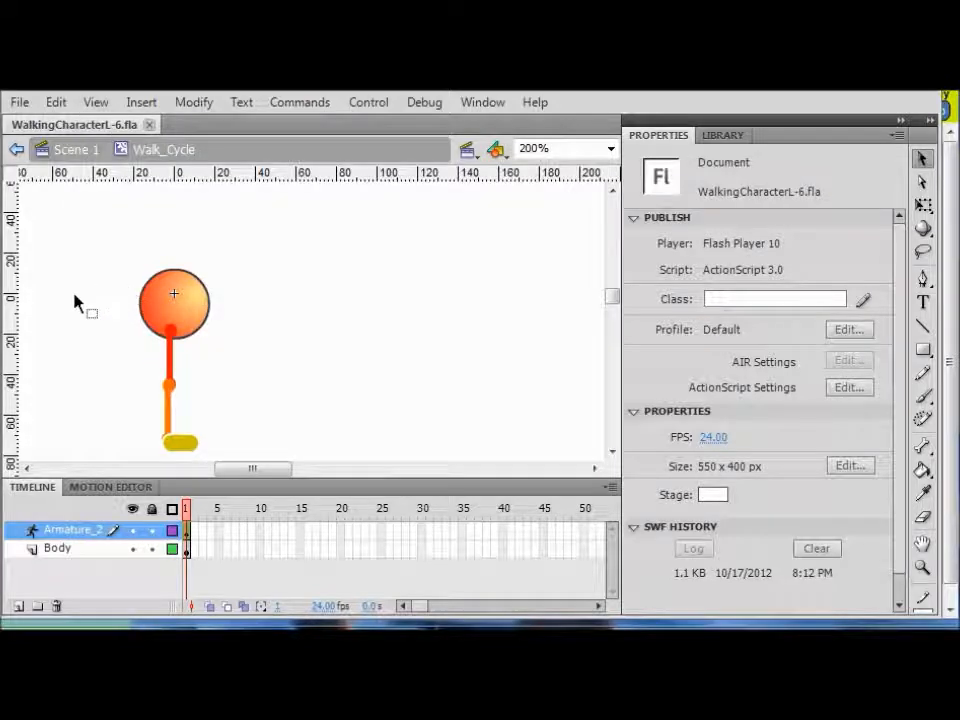
pyautogui.moveTo(111, 172); pyautogui.dragTo(90, 456)
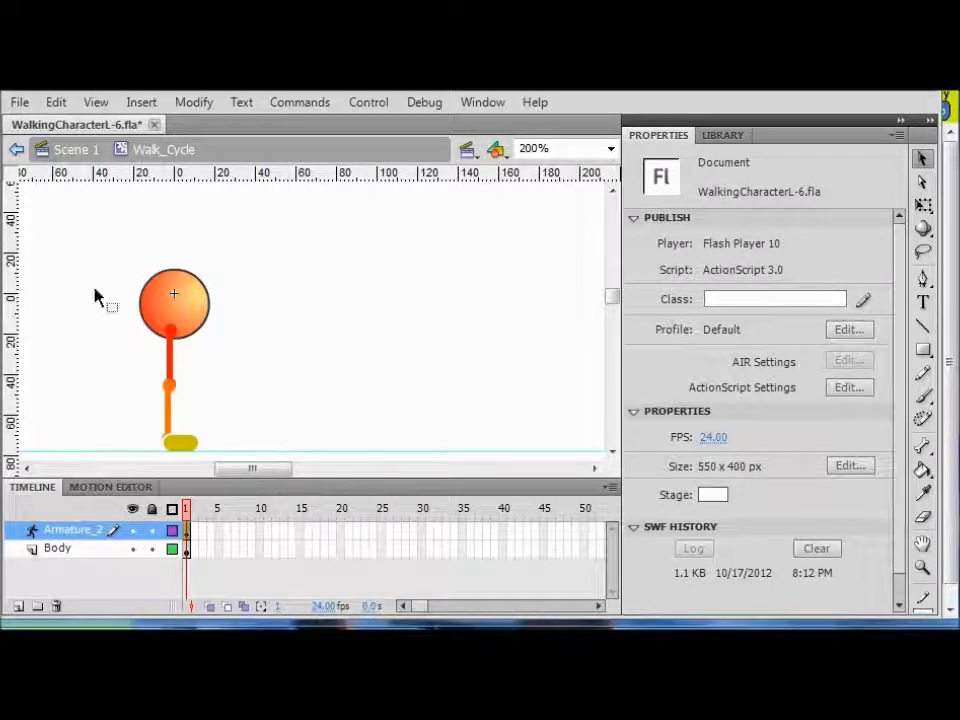
# - Lock the guides so the horizontal ground line beneath the foot cannot be moved
pyautogui.click(95, 103)
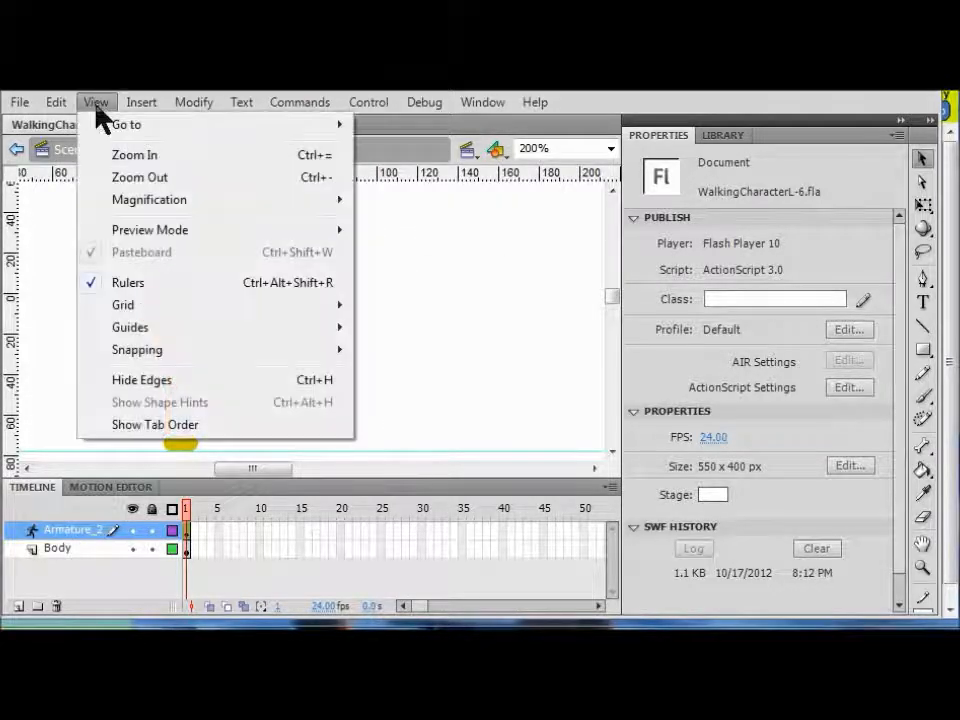
pyautogui.moveTo(139, 330)
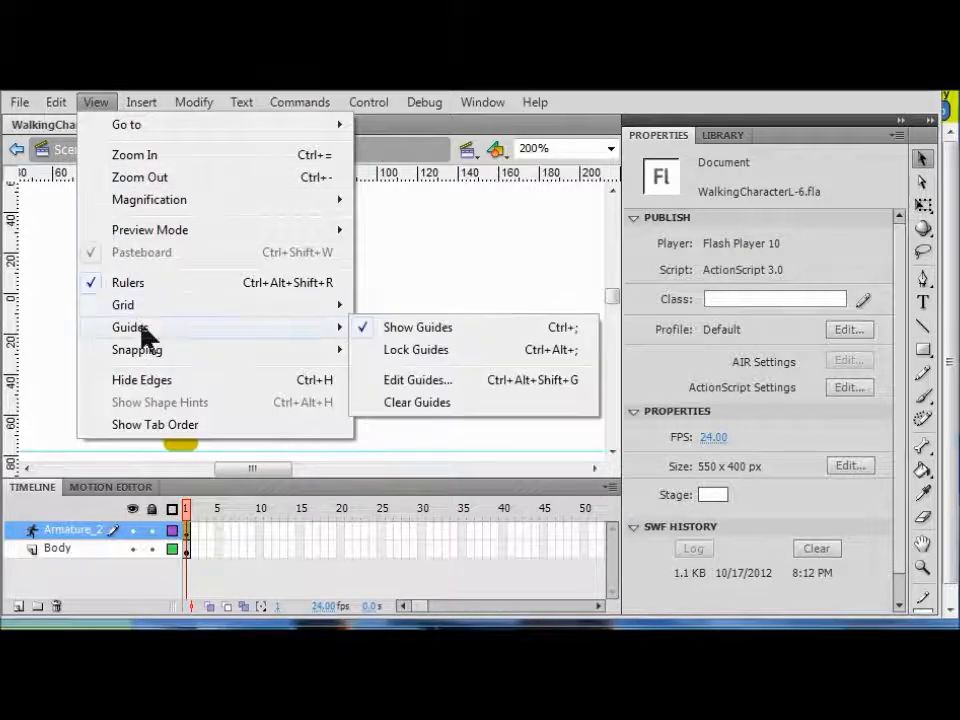
pyautogui.click(411, 352)
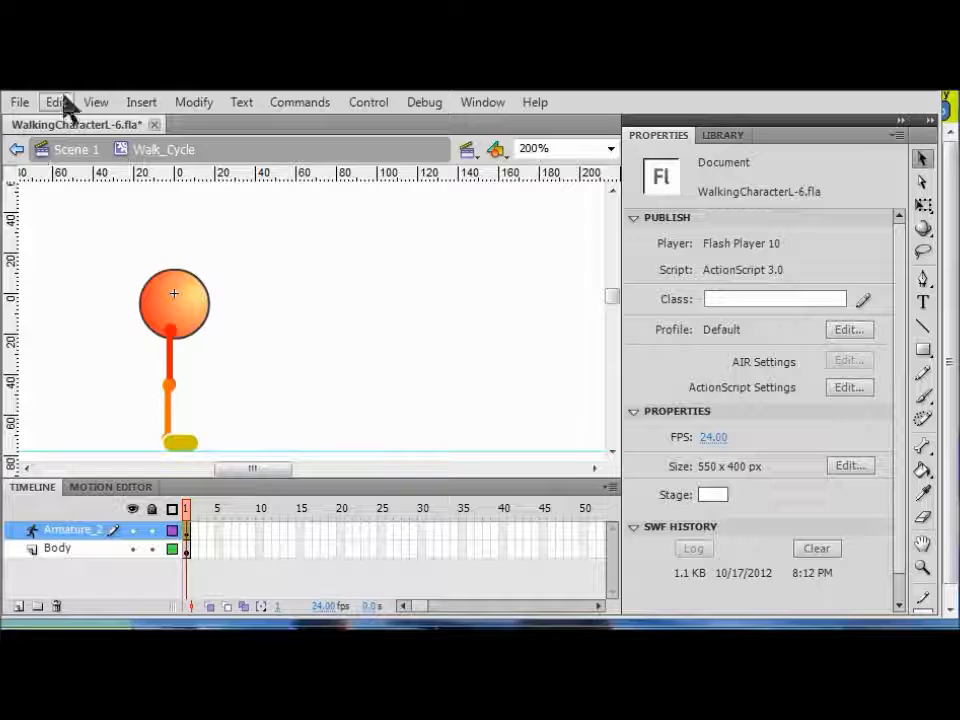
# - Switch to WalkingCharacterL-6a.fla, go back to Scene 1, and reopen the Walk_Cycle symbol for editing
pyautogui.hotkey('alt', 'Tab')
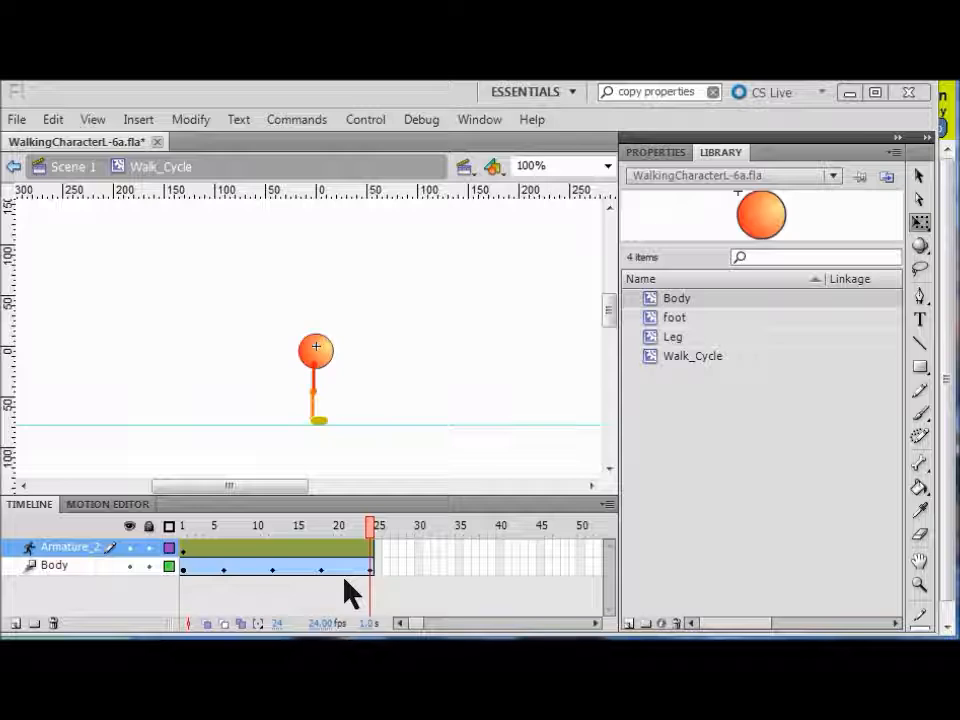
pyautogui.click(16, 168)
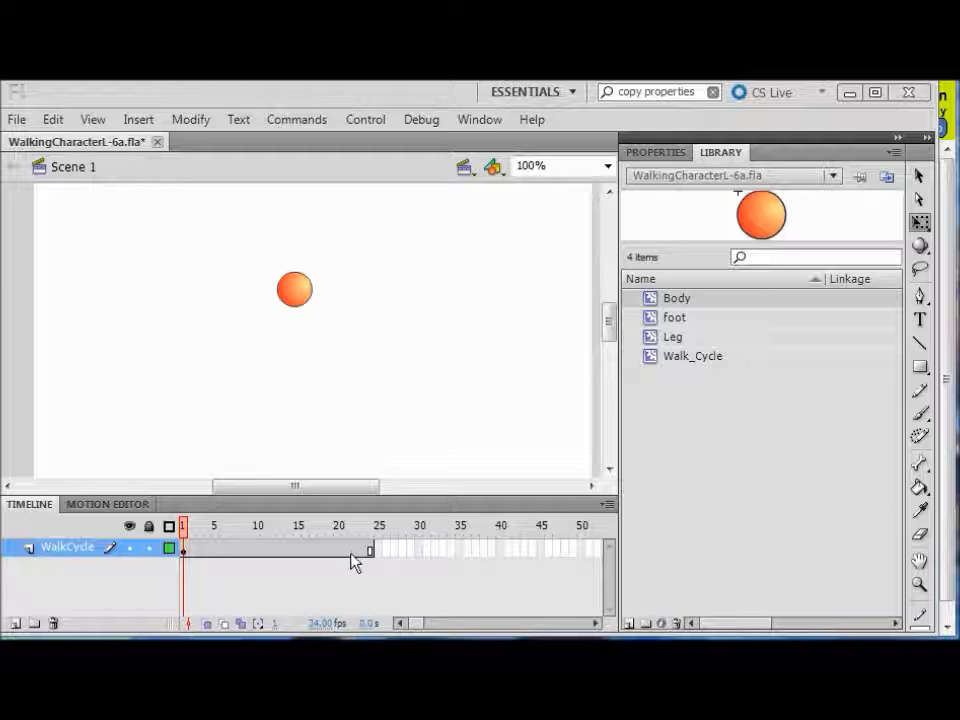
pyautogui.click(496, 170)
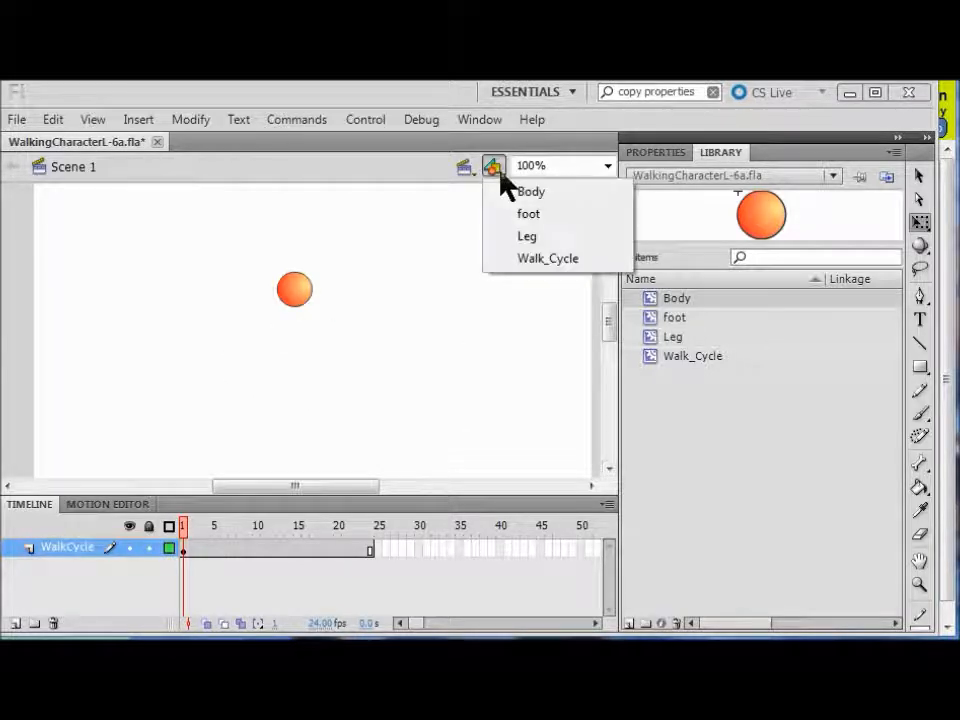
pyautogui.click(545, 260)
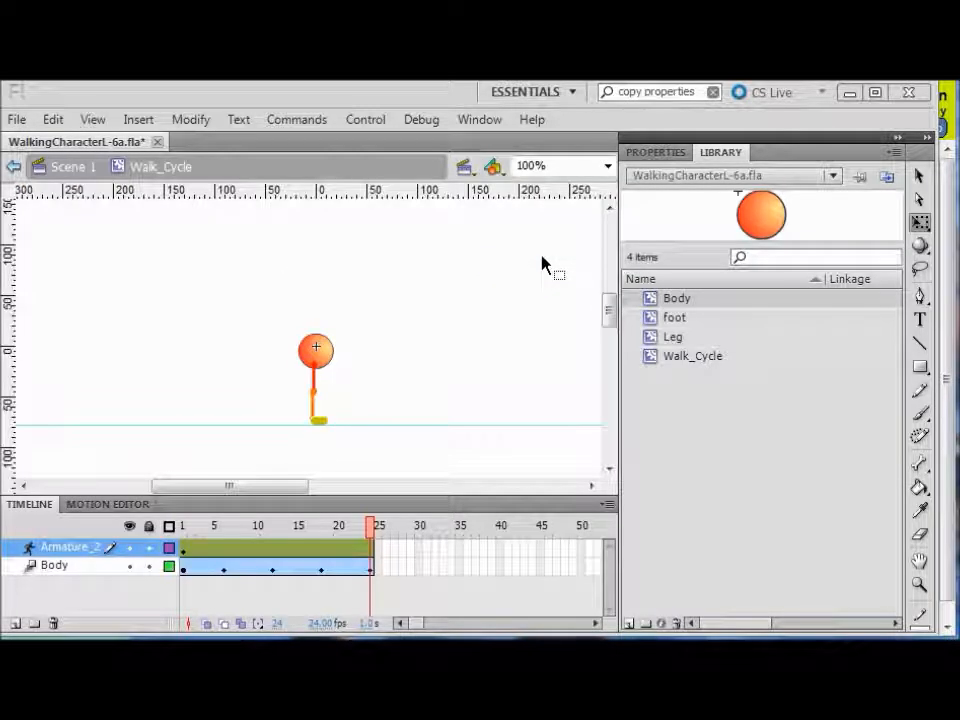
# - Insert keyframes on the Armature_2 layer at frames 6, 12, 18 and 24 to match the Body layer's keyframes
pyautogui.click(224, 563)
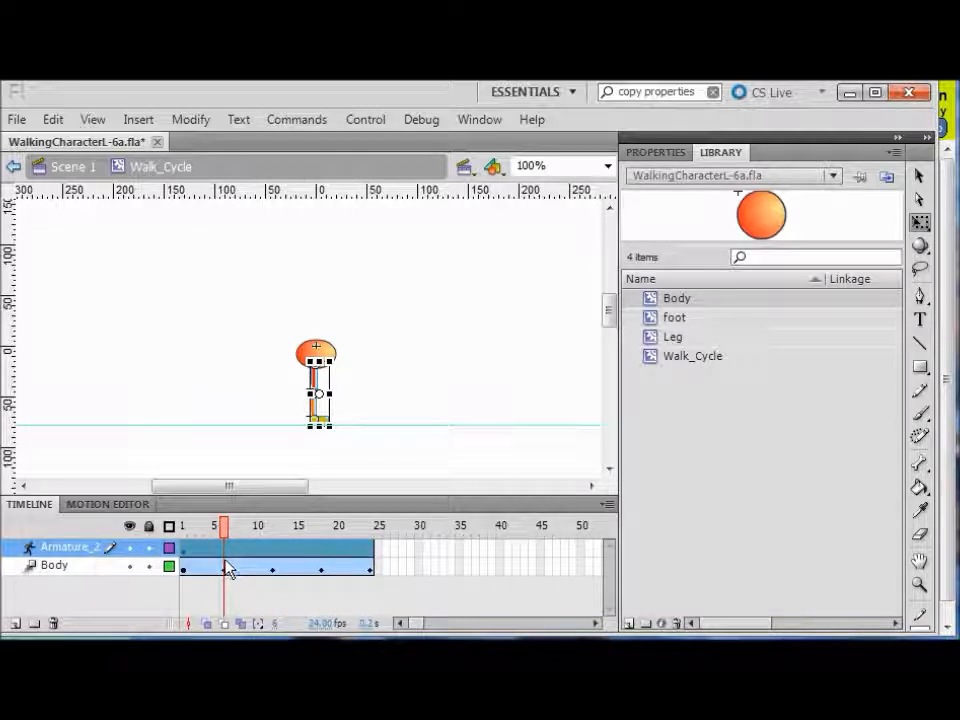
pyautogui.click(277, 565)
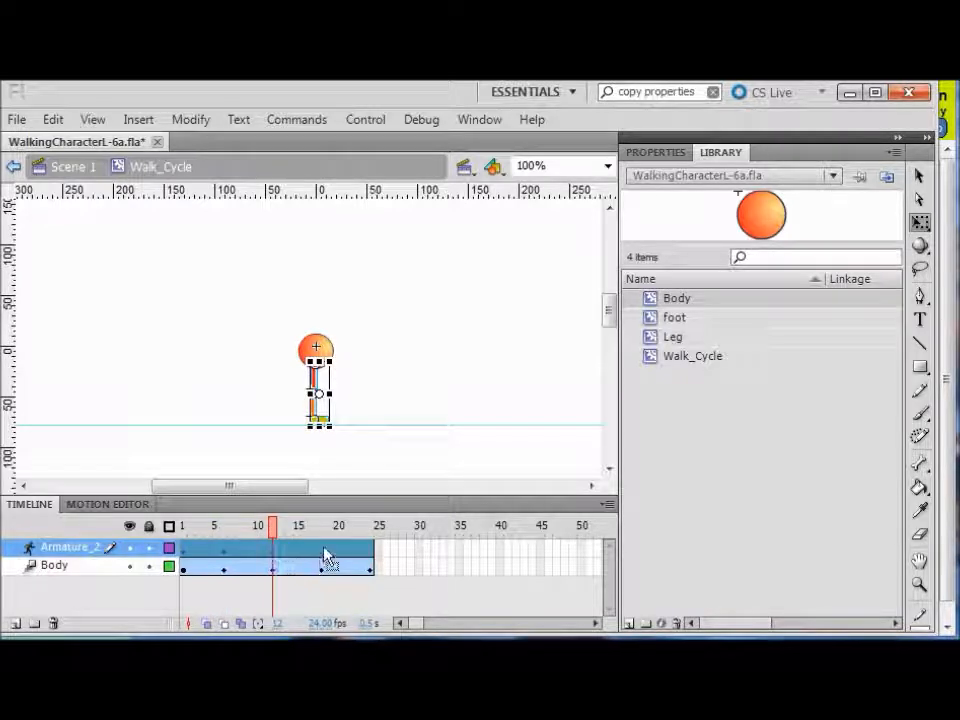
pyautogui.click(322, 563)
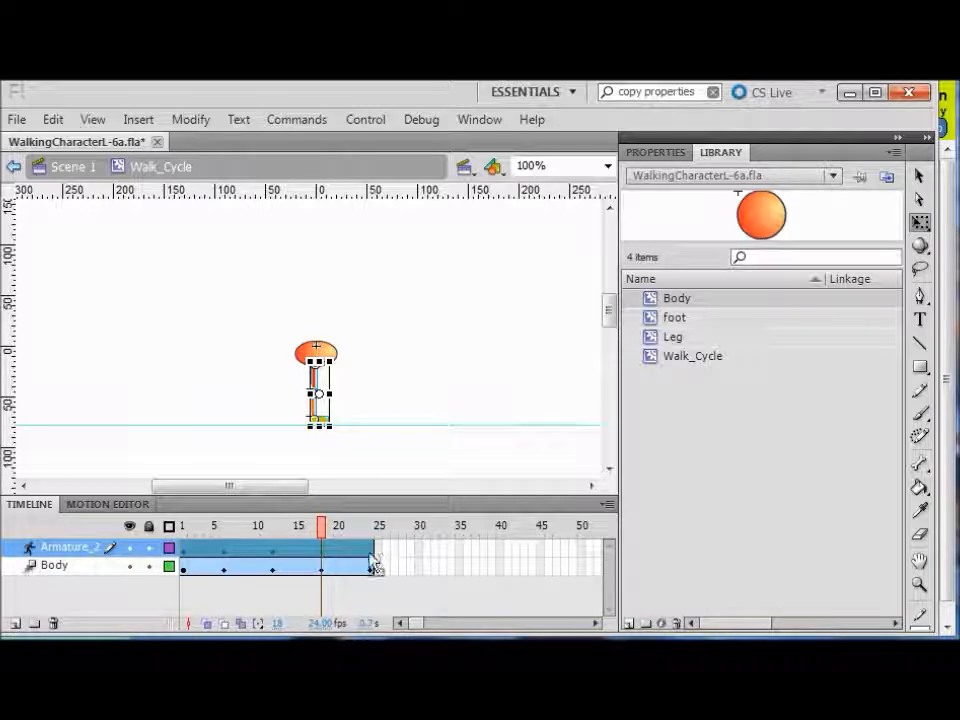
pyautogui.click(371, 564)
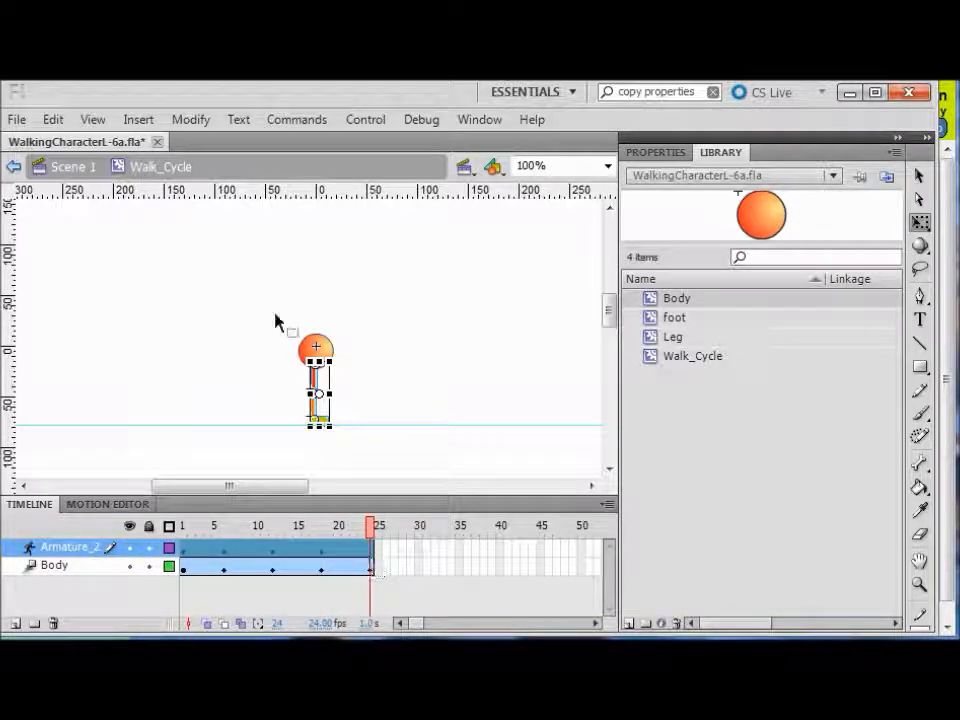
pyautogui.click(138, 120)
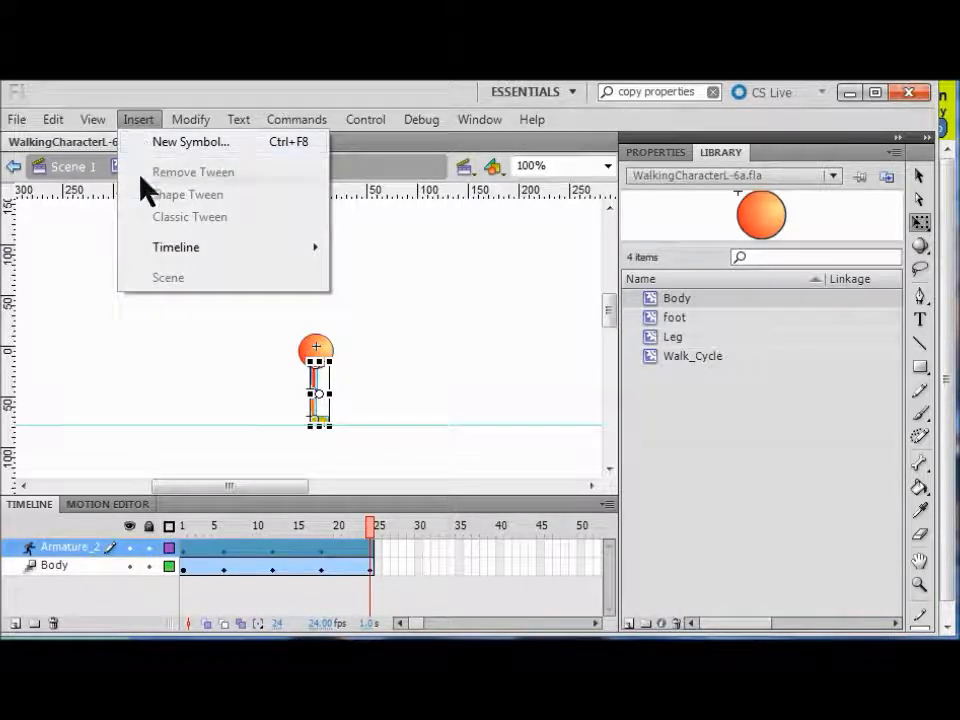
pyautogui.moveTo(148, 257)
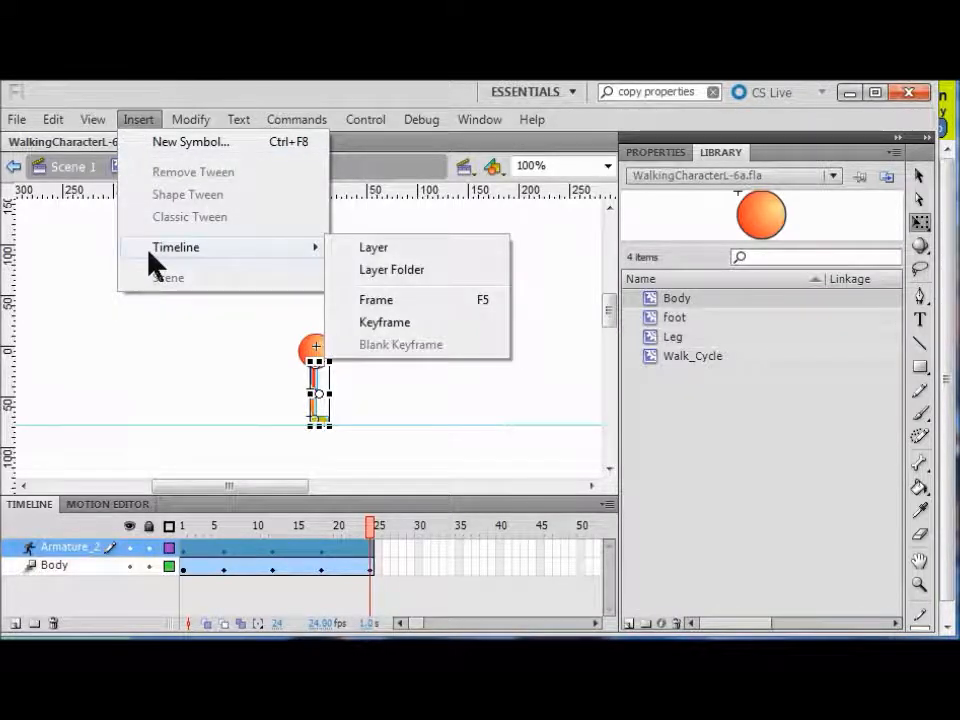
pyautogui.click(401, 322)
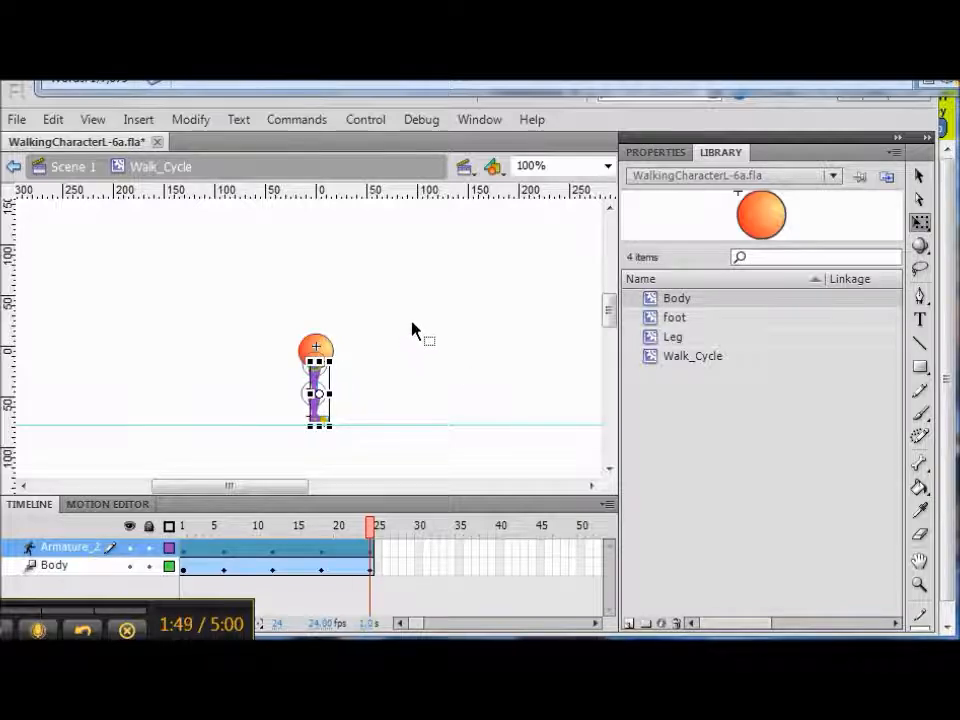
# - At frame 6, lower the squashed body and move the whole leg down and slightly forward so its hip meets the body's underside
pyautogui.click(224, 563)
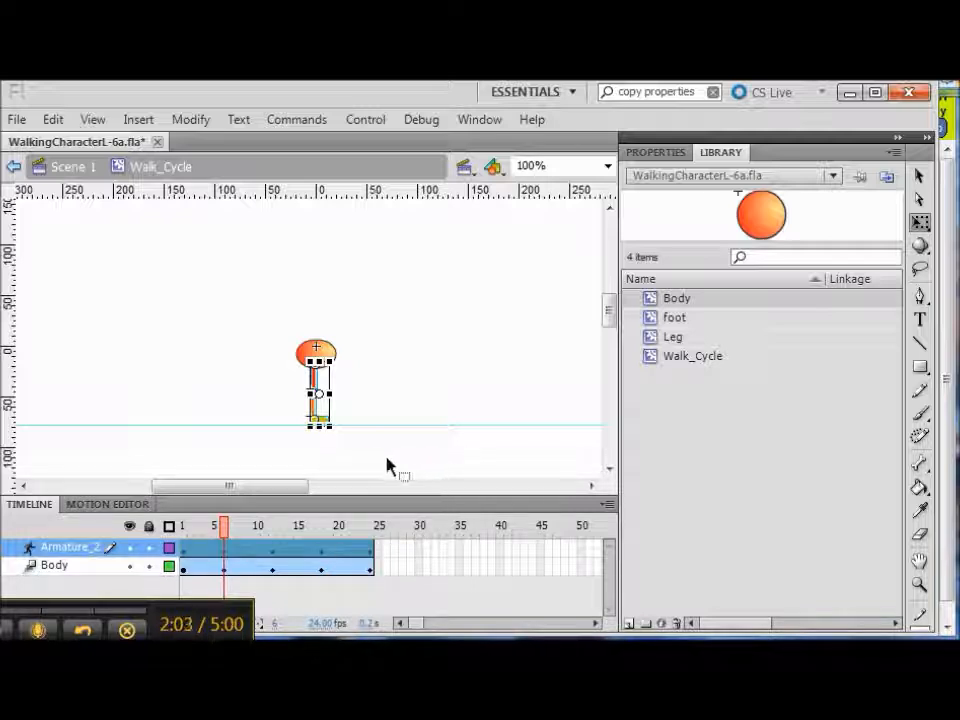
pyautogui.click(421, 396)
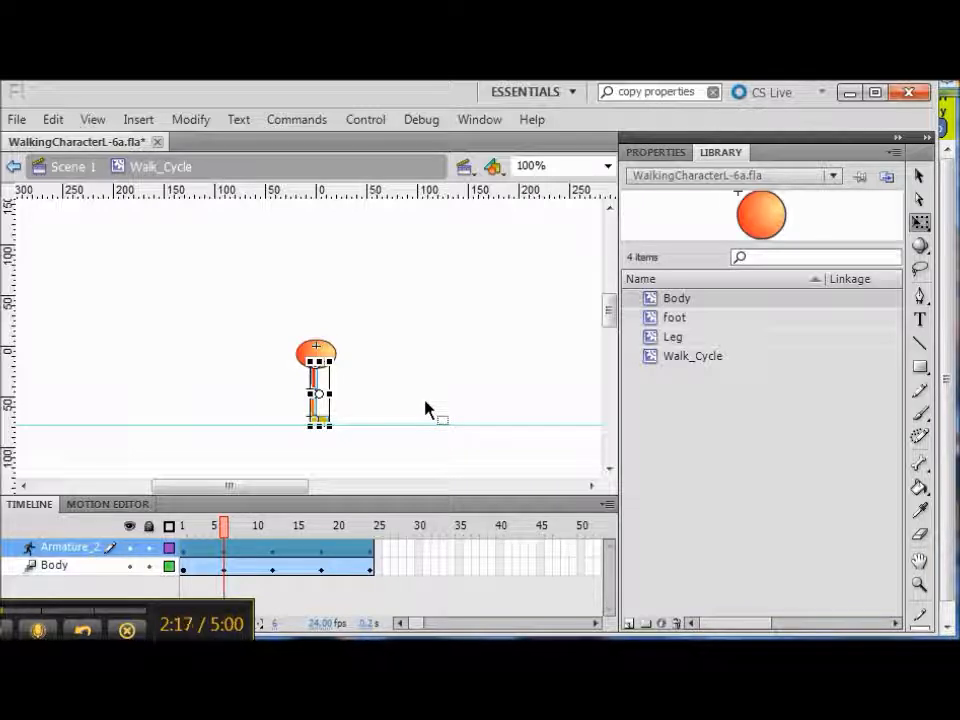
pyautogui.hotkey('ctrl', '=')
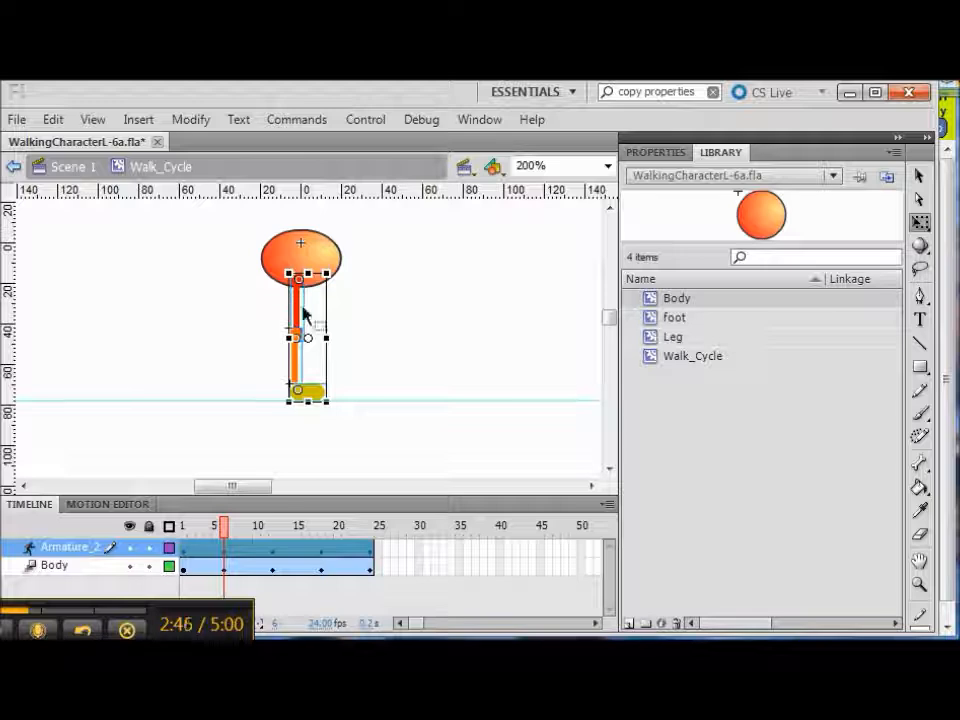
pyautogui.moveTo(299, 307)
pyautogui.mouseDown()
pyautogui.moveTo(300, 317)
pyautogui.moveTo(306, 311)
pyautogui.mouseUp()
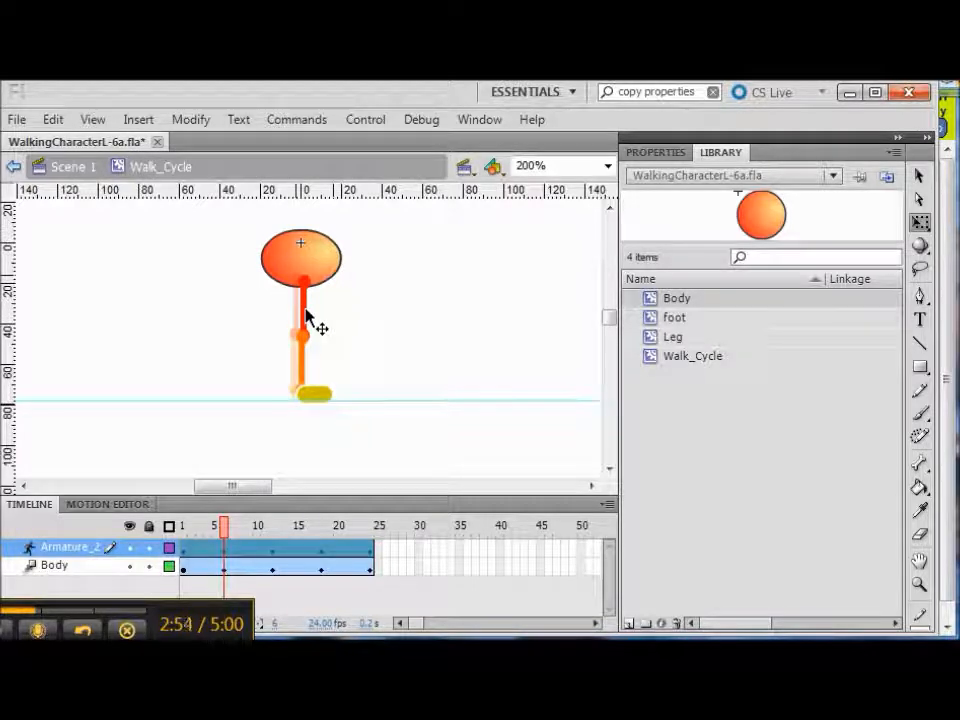
pyautogui.click(306, 317)
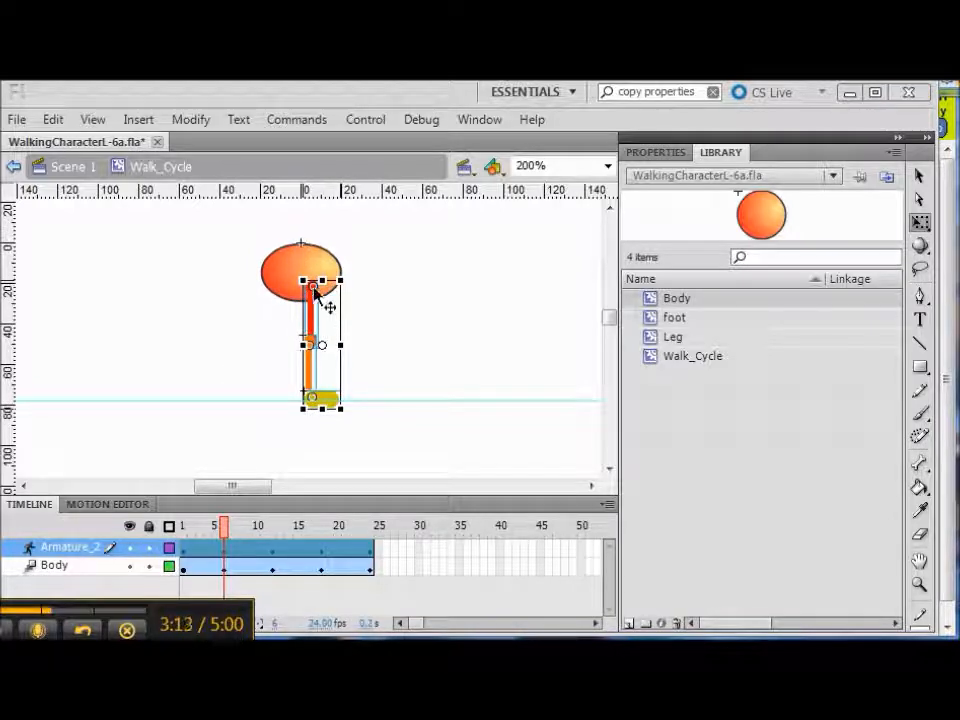
pyautogui.moveTo(314, 287); pyautogui.dragTo(312, 299)
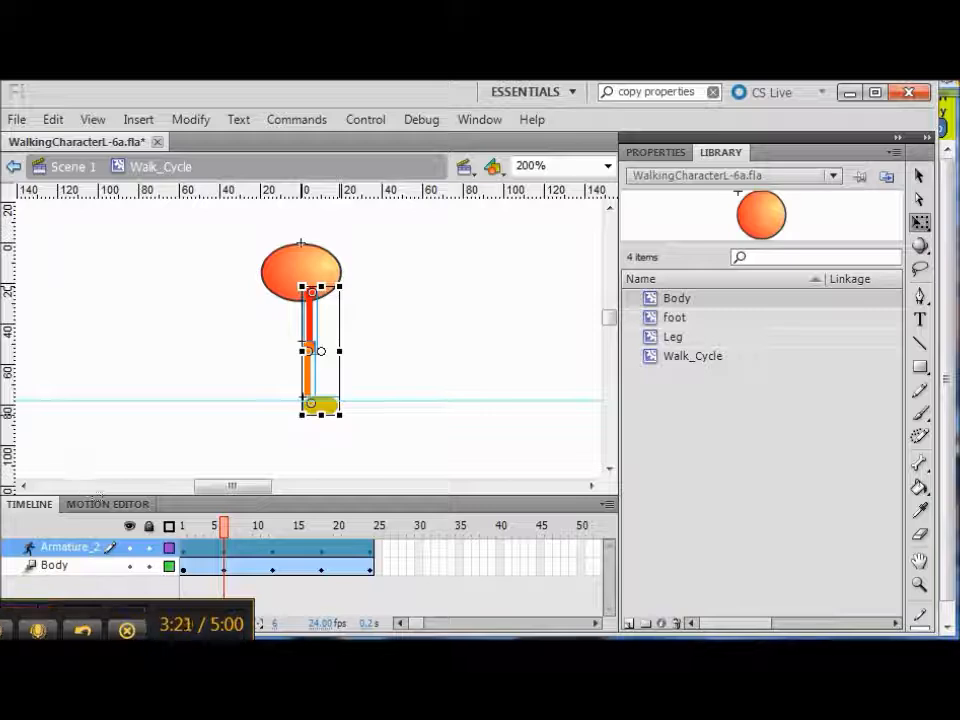
pyautogui.click(4, 630)
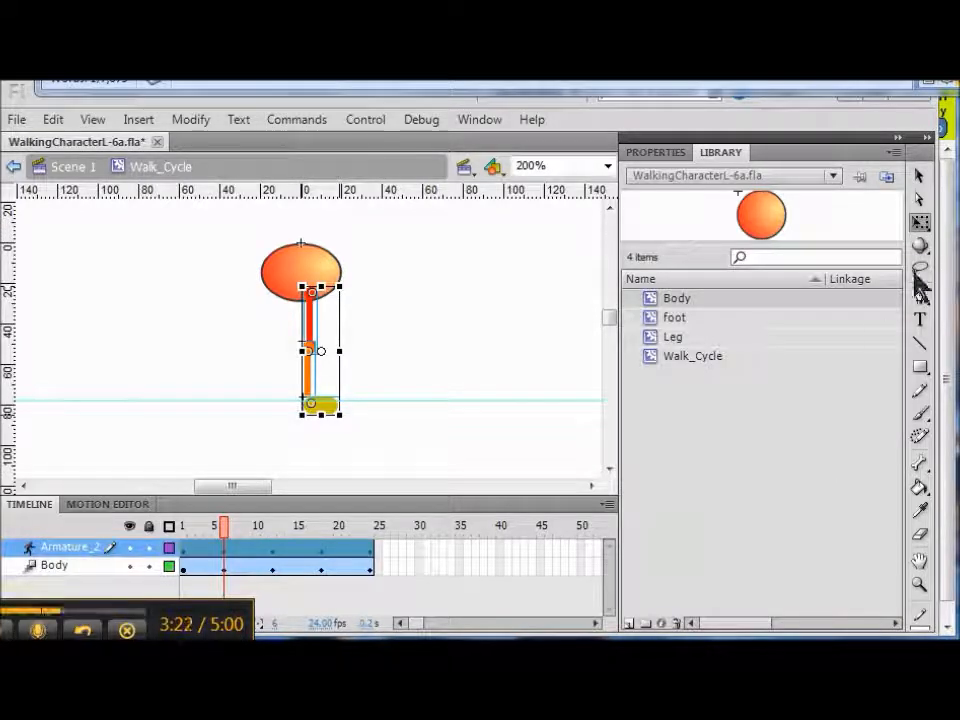
# - With the Selection tool, bend the leg forward at the knee on frame 6 so the foot rests on the ground guide, and deselect it
pyautogui.click(920, 177)
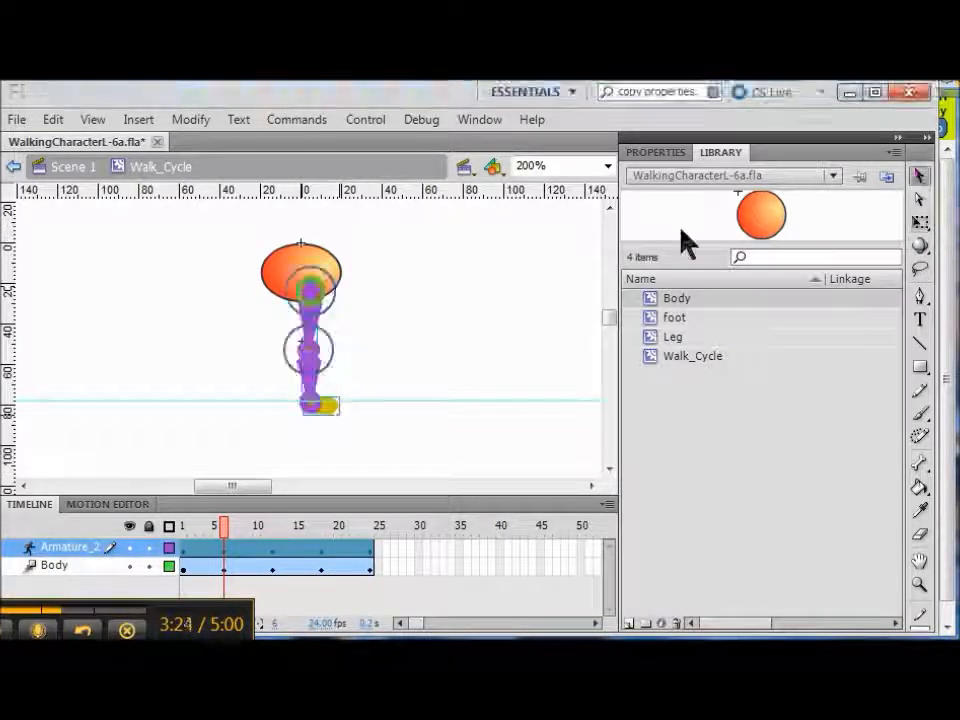
pyautogui.click(313, 387)
pyautogui.moveTo(315, 392); pyautogui.dragTo(349, 376)
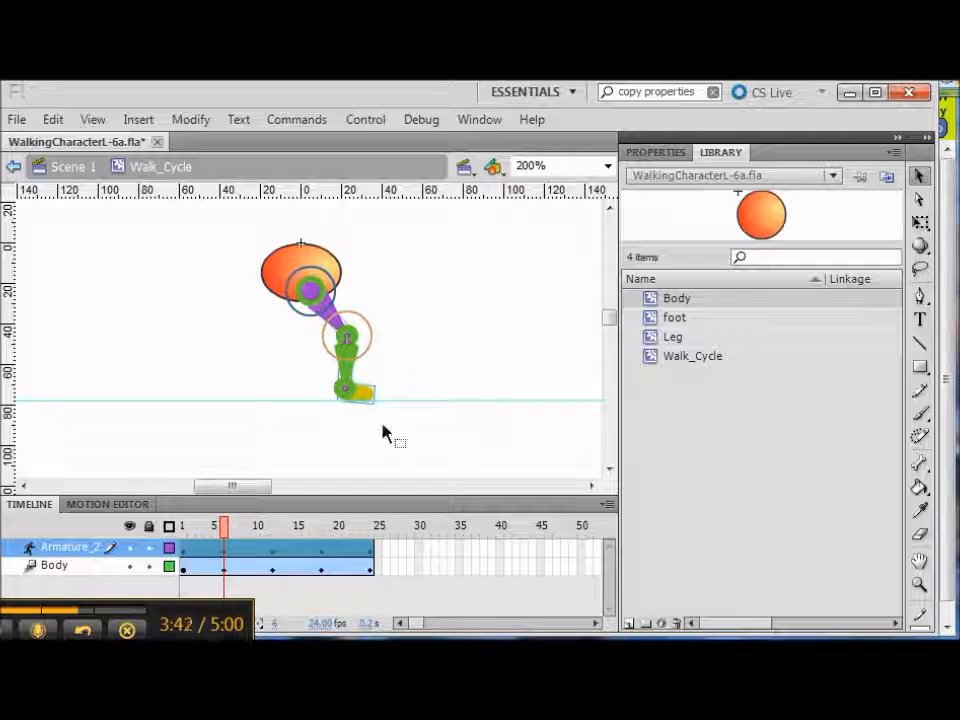
pyautogui.click(60, 546)
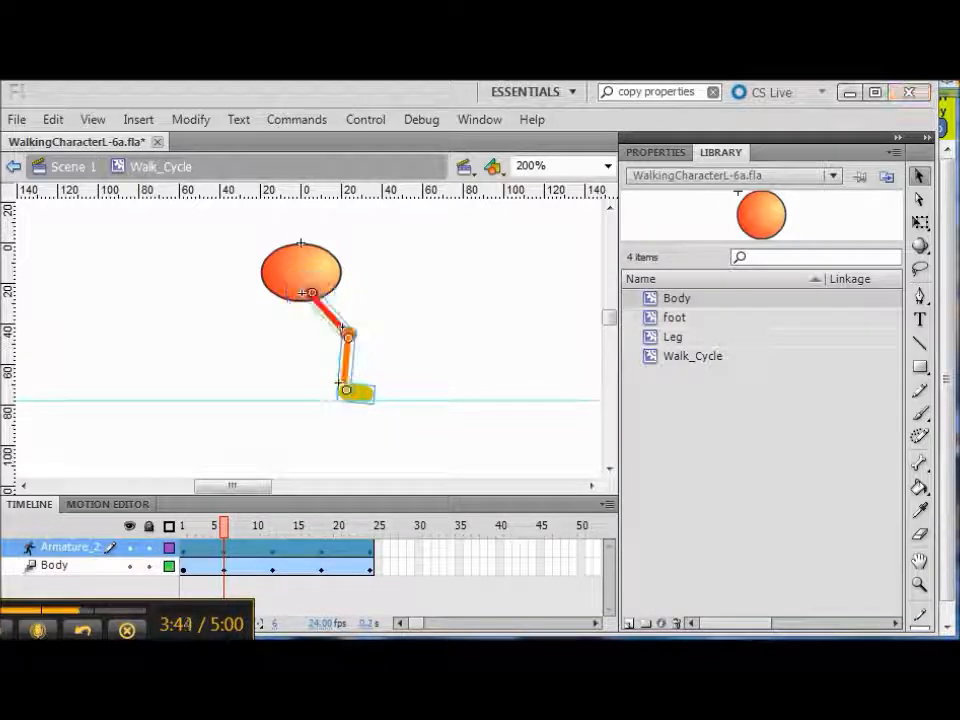
pyautogui.click(247, 434)
# - Preview the movie in a test window and close the preview
pyautogui.hotkey('ctrl', 'Return')
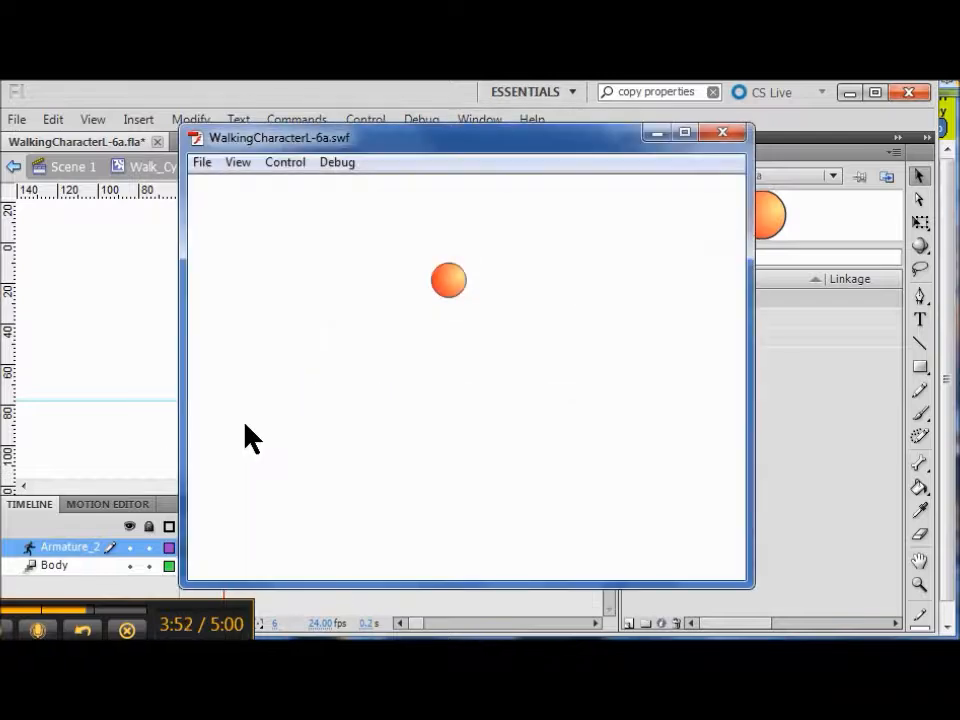
pyautogui.click(722, 132)
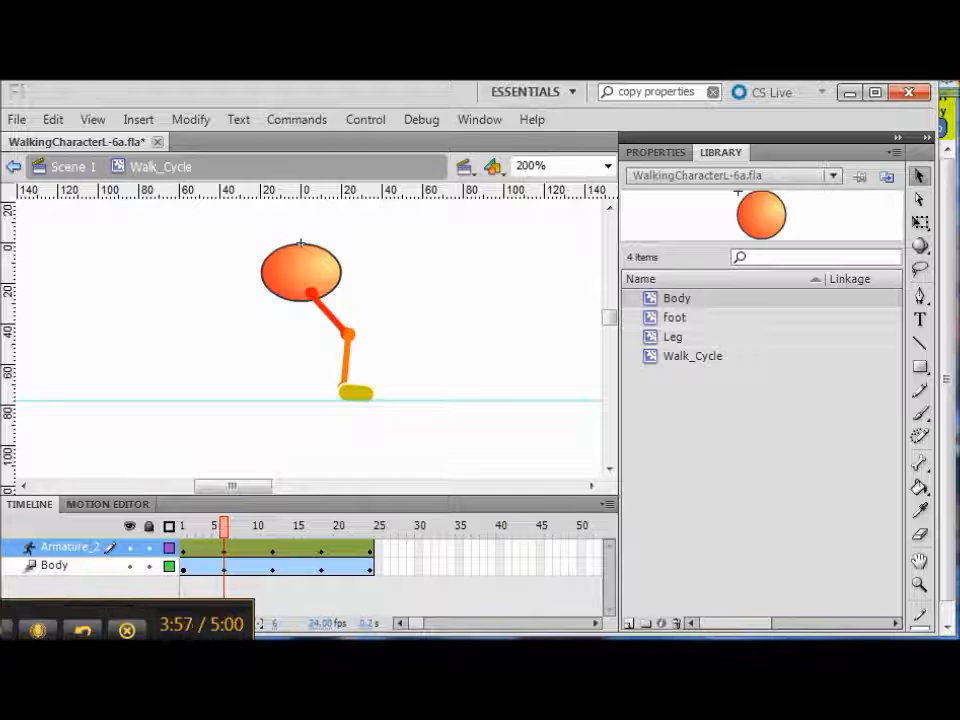
pyautogui.hotkey('ctrl', 'Return')
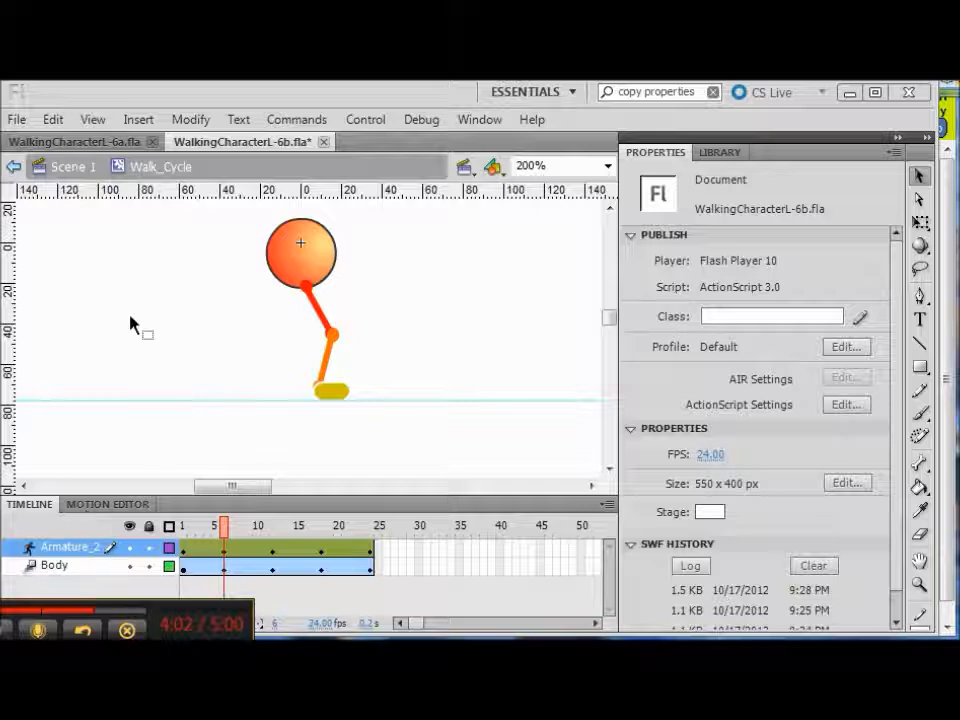
# - In WalkingCharacterL-6b.fla, go back to Scene 1 and reopen the Walk_Cycle symbol for editing
pyautogui.click(12, 167)
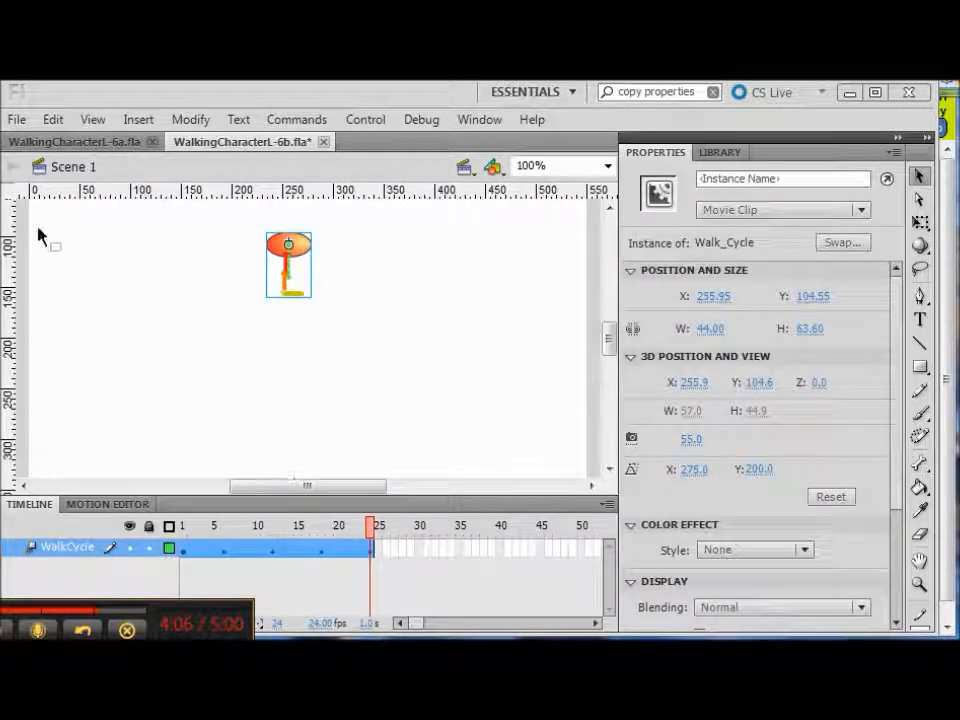
pyautogui.click(496, 180)
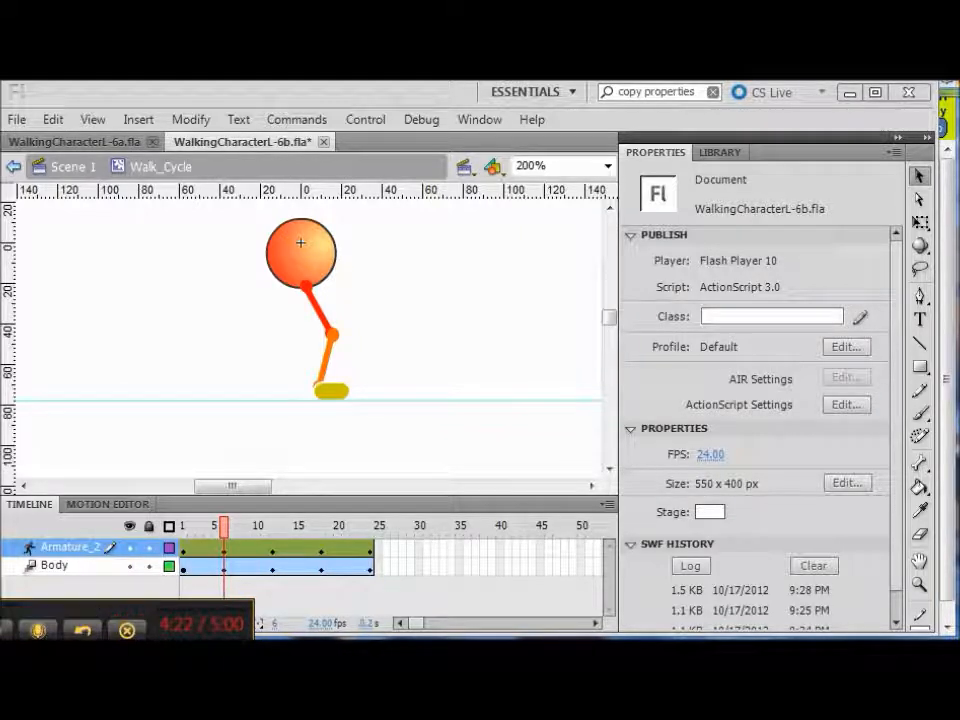
pyautogui.hotkey('alt', 'Tab')
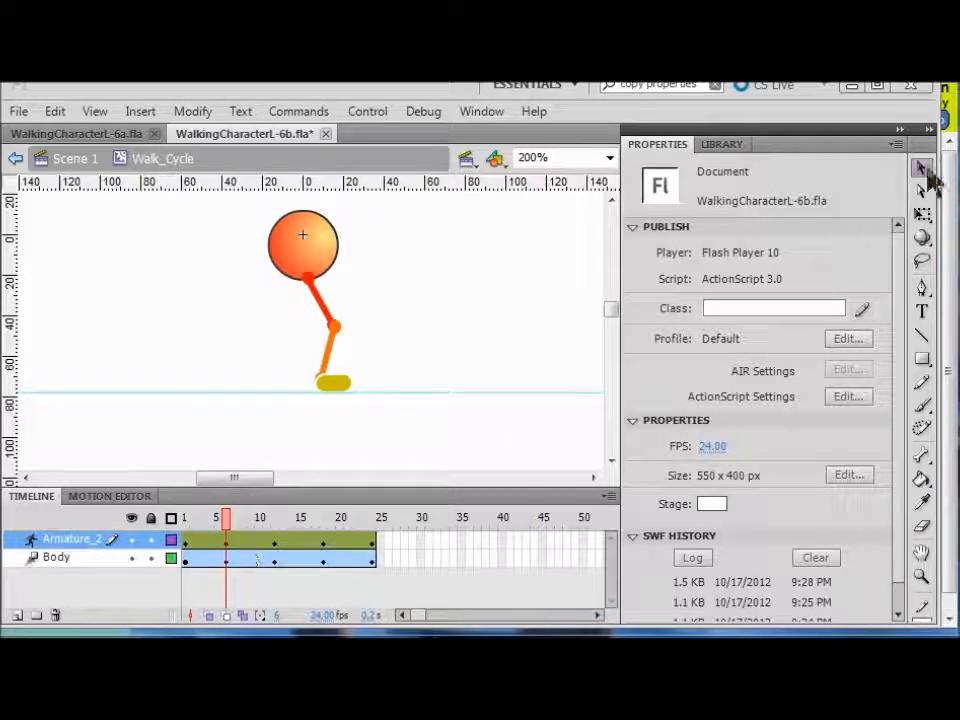
# - At frame 1 of Armature_2, swing the upper leg forward and bend the lower leg backward at the knee
pyautogui.click(186, 540)
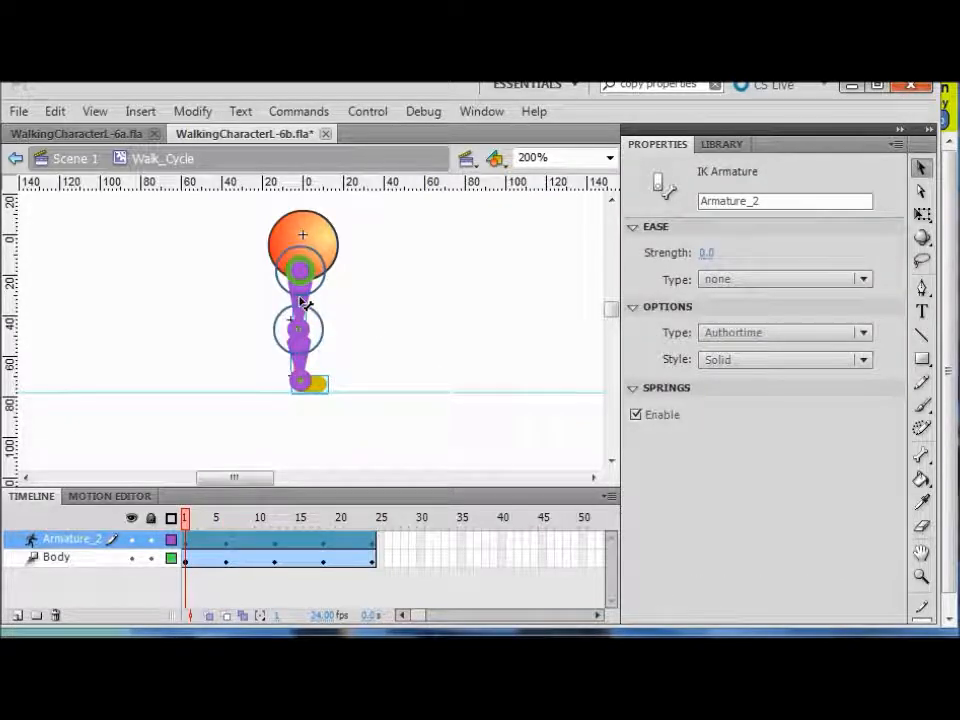
pyautogui.moveTo(303, 300); pyautogui.dragTo(325, 305)
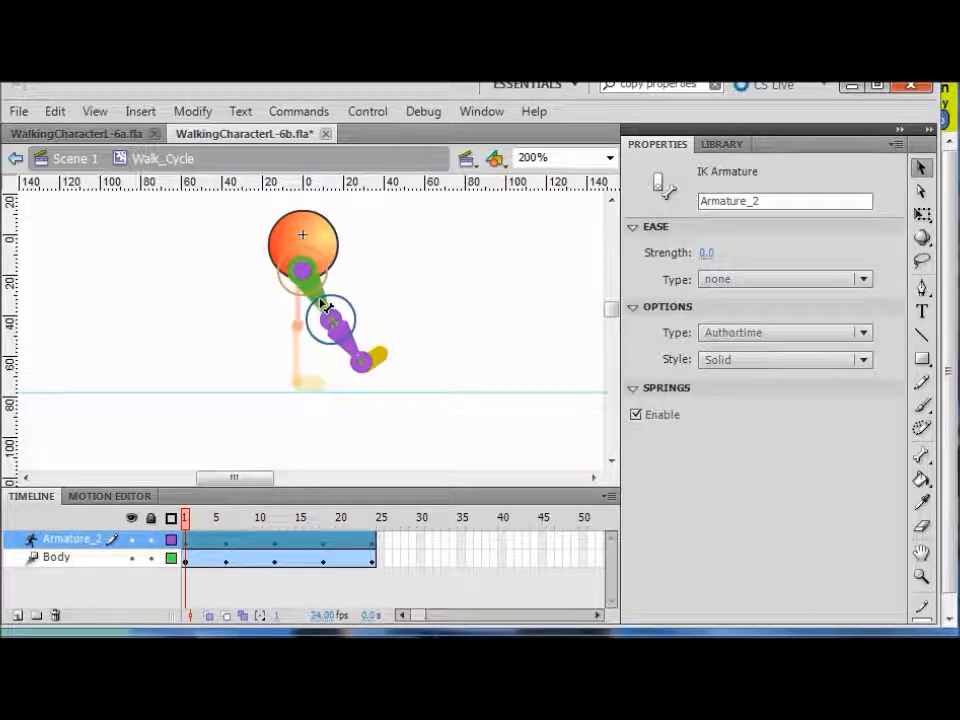
pyautogui.click(323, 304)
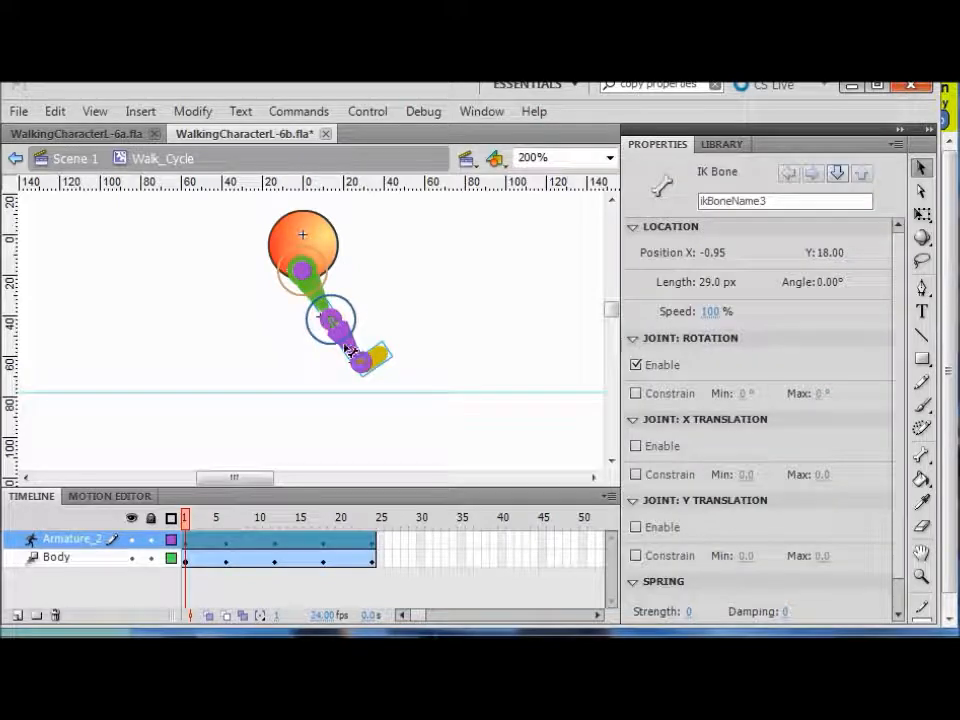
pyautogui.moveTo(345, 349); pyautogui.dragTo(318, 338)
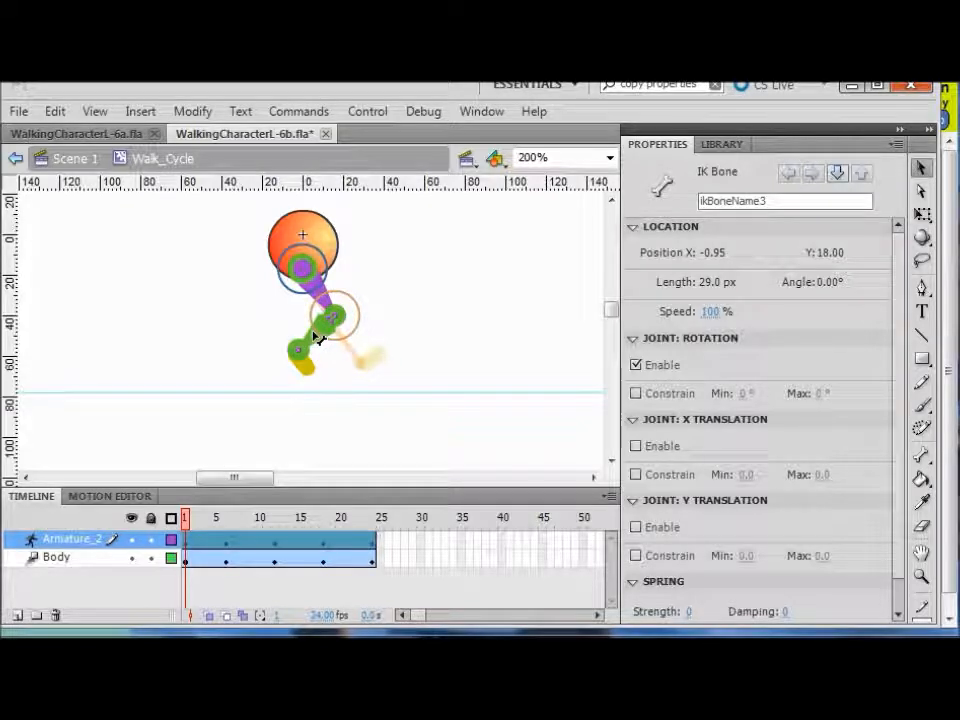
pyautogui.click(302, 360)
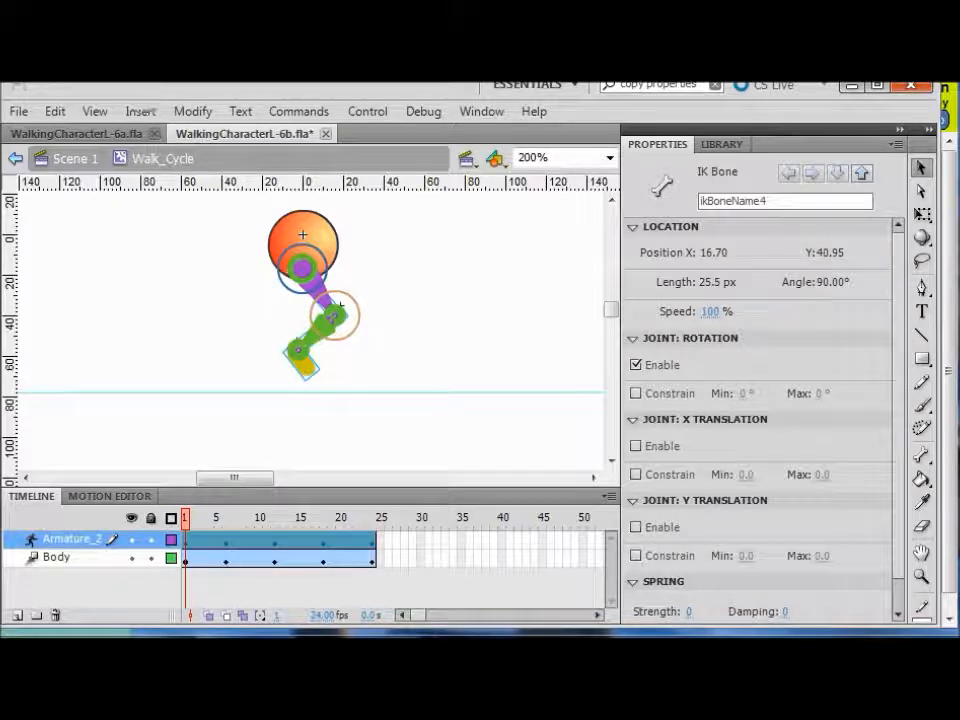
# - Preview the movie in a test window, and switch to the lab instructions to read past the "Straightening the Leg" page
pyautogui.hotkey('ctrl', 'Return')
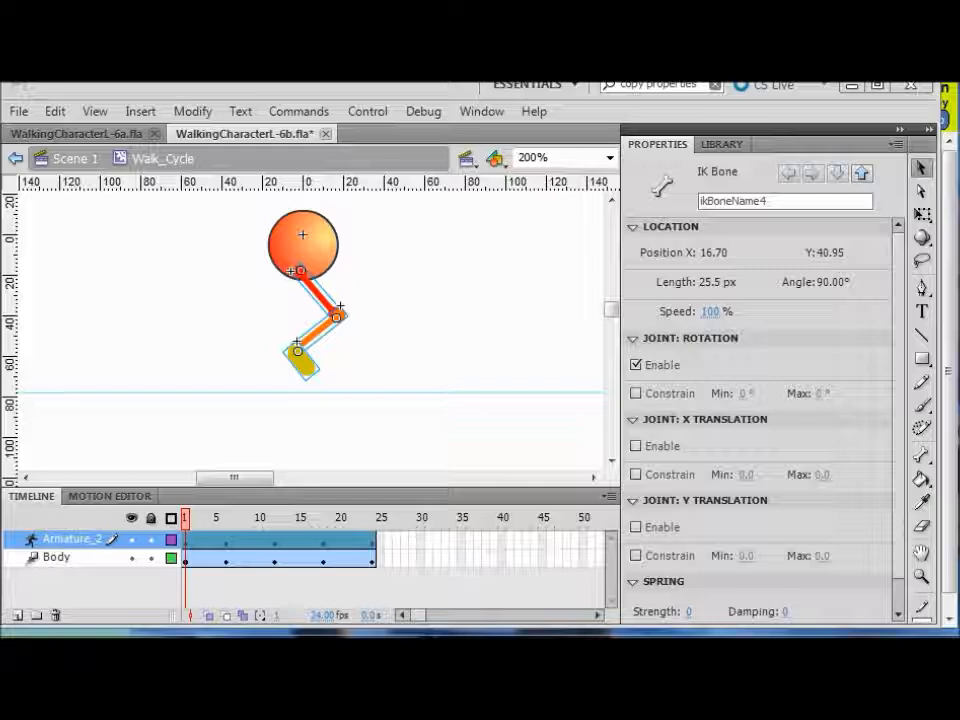
pyautogui.click(453, 83)
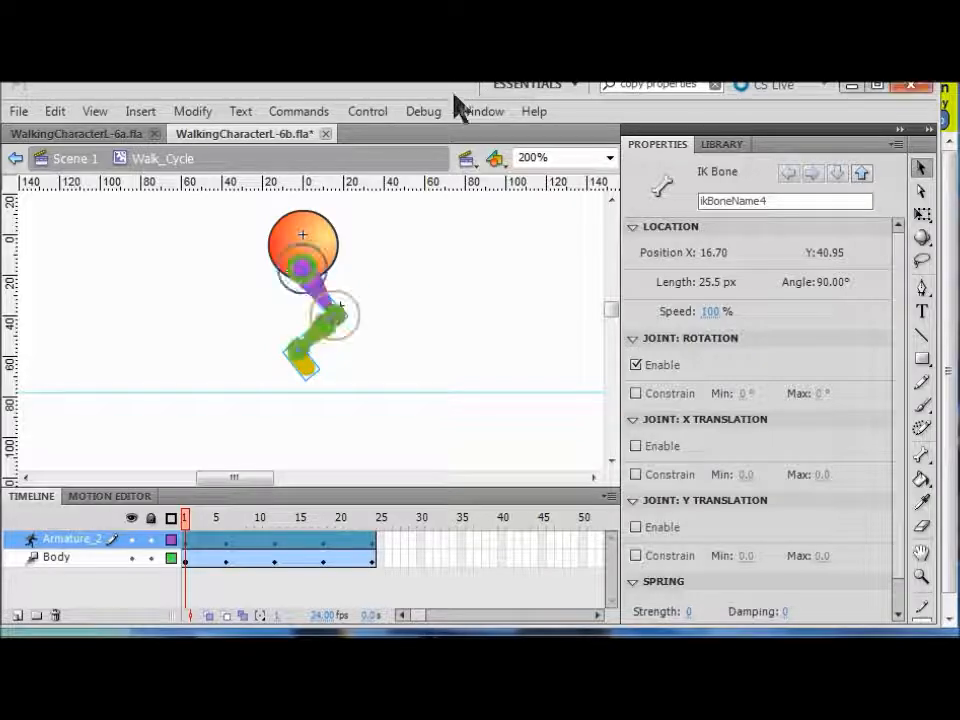
pyautogui.hotkey('ctrl', 'Return')
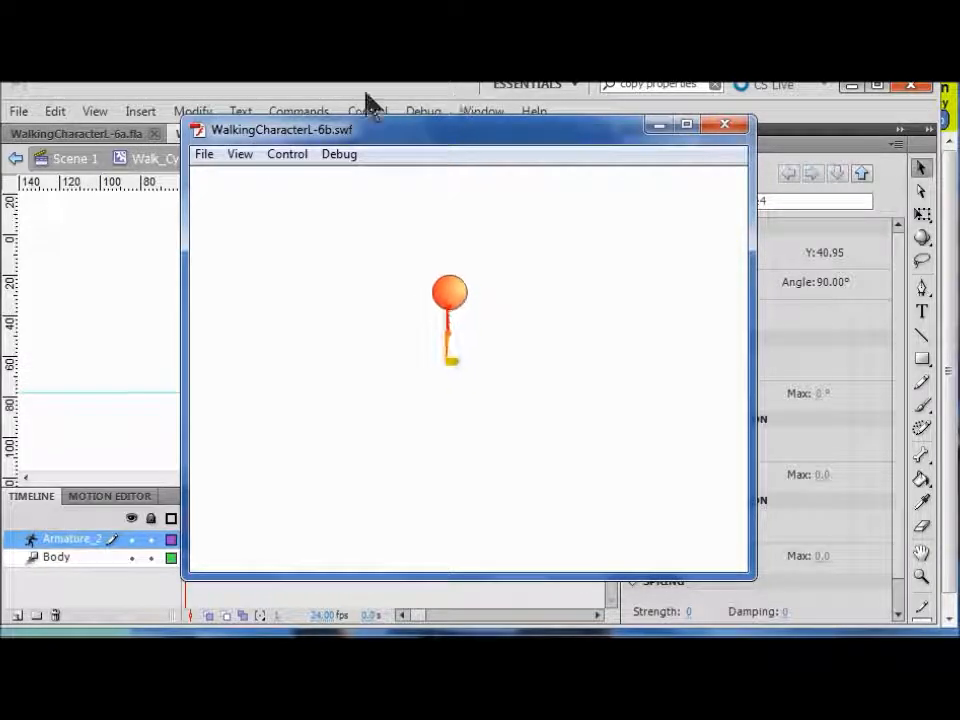
pyautogui.hotkey('alt', 'Tab')
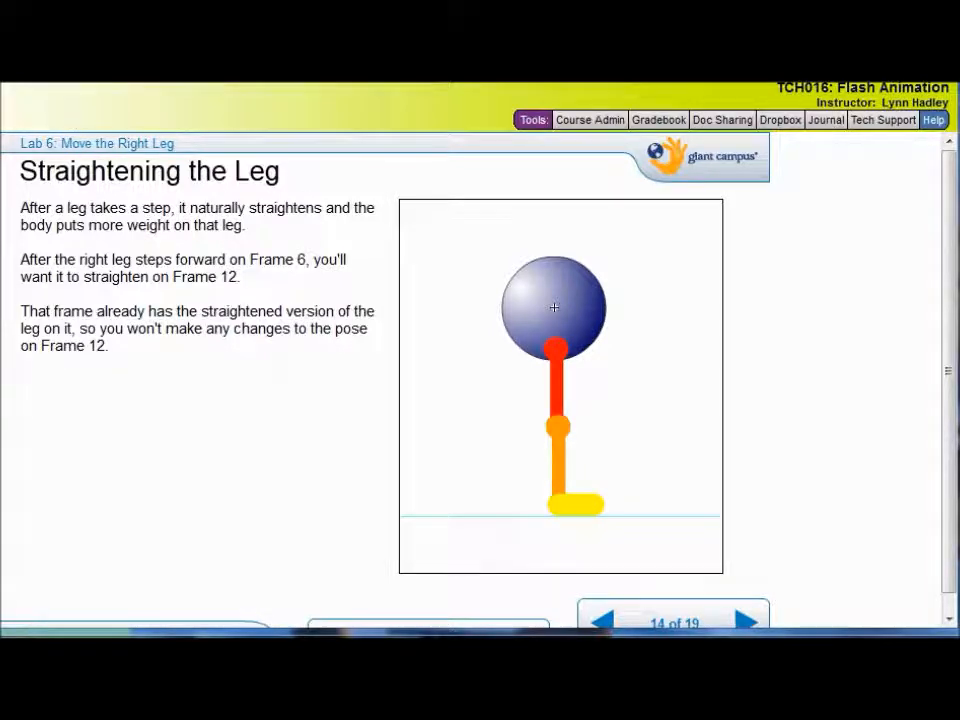
pyautogui.press('Right')
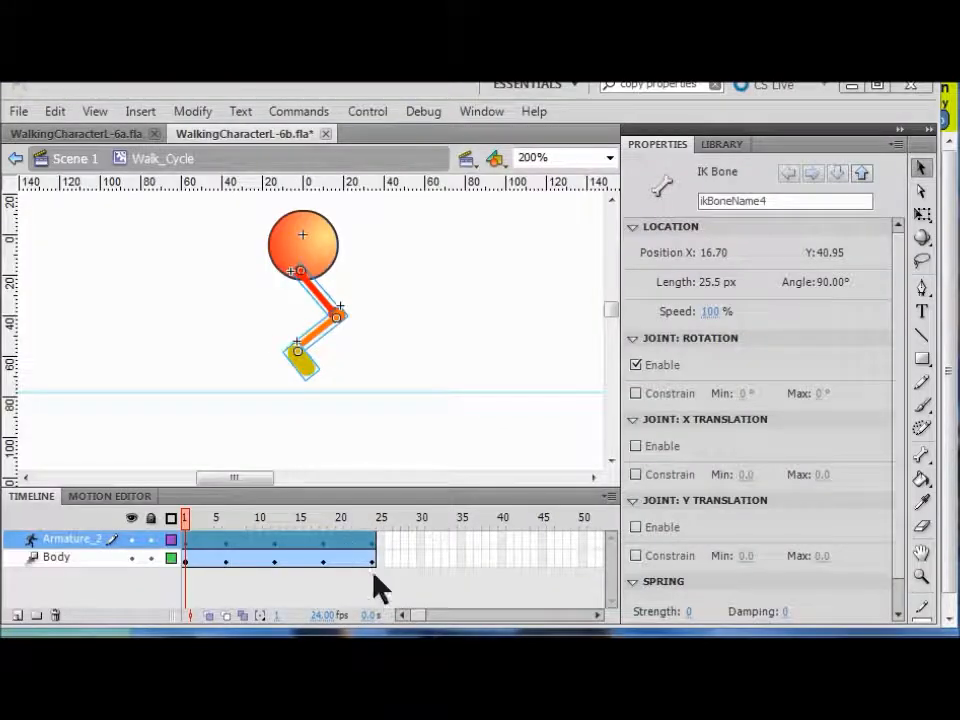
# - At frame 18 of Armature_2, shift the whole leg slightly back and down with Free Transform, to about X -7.9, Y 16.9
pyautogui.click(323, 546)
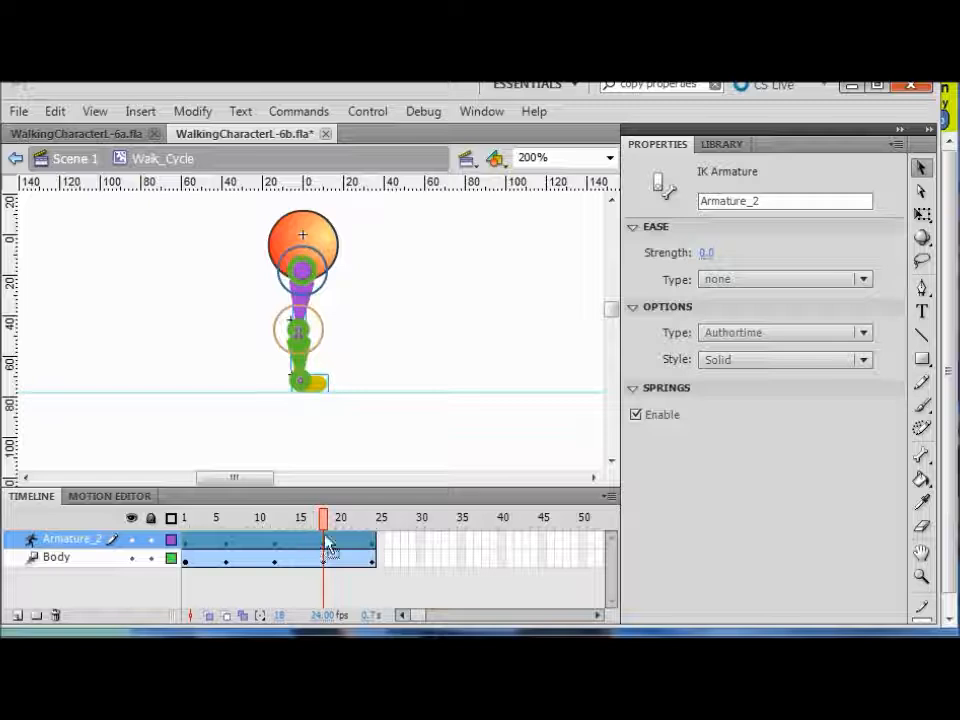
pyautogui.click(922, 214)
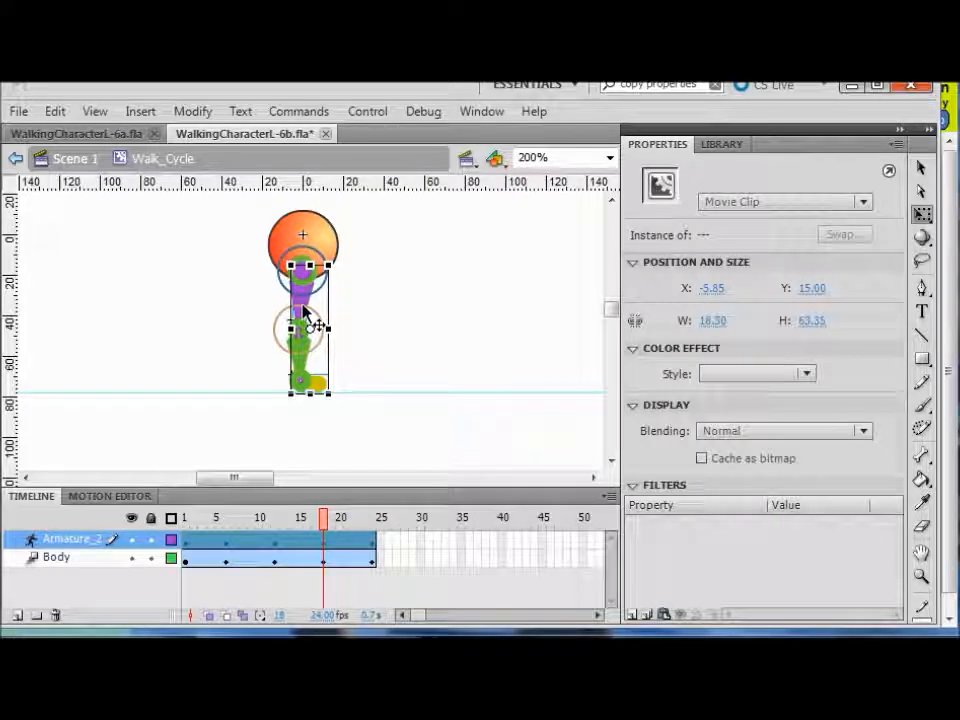
pyautogui.moveTo(303, 305)
pyautogui.mouseDown()
pyautogui.moveTo(288, 313)
pyautogui.moveTo(300, 308)
pyautogui.mouseUp()
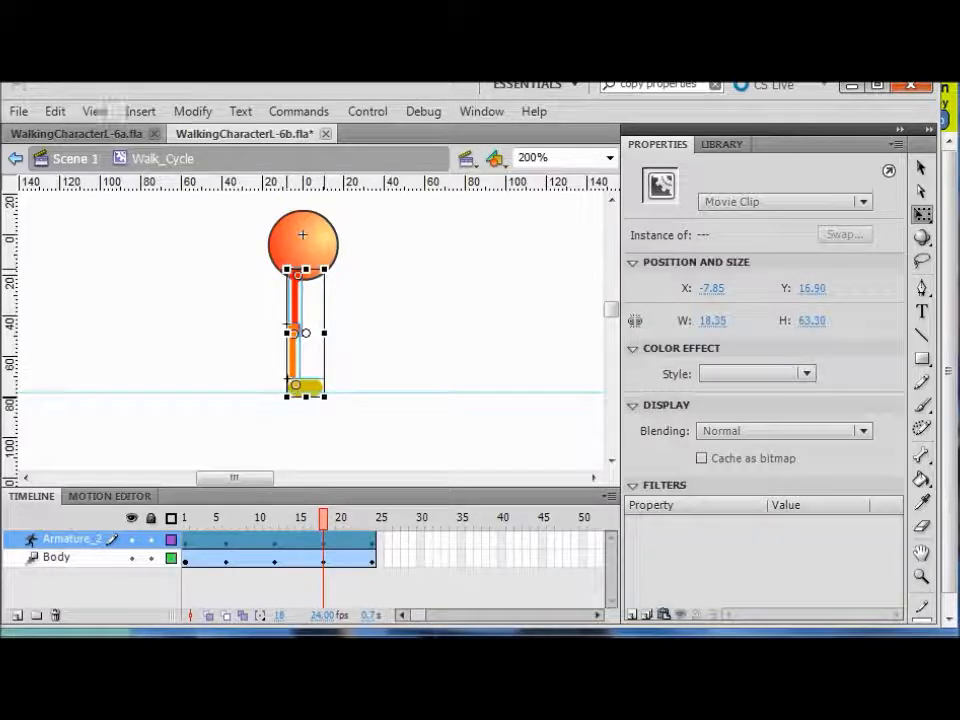
# - With the Selection tool, swing the frame 18 leg backward and bend it at the knee with the toe pointing down, and preview the movie
pyautogui.click(921, 170)
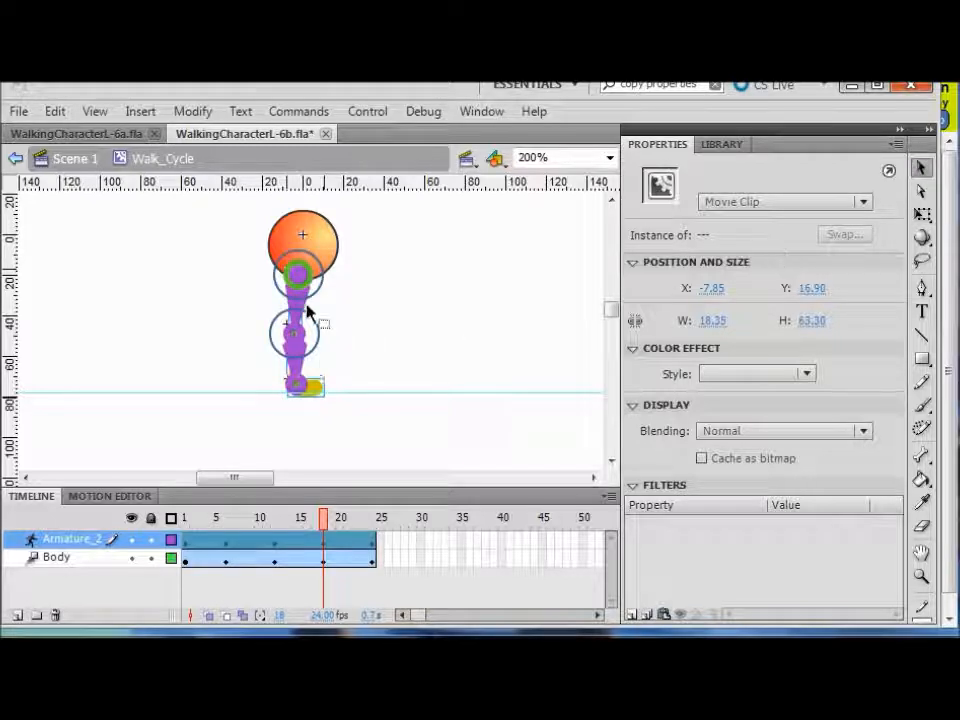
pyautogui.moveTo(298, 313)
pyautogui.mouseDown()
pyautogui.moveTo(289, 324)
pyautogui.moveTo(285, 304)
pyautogui.mouseUp()
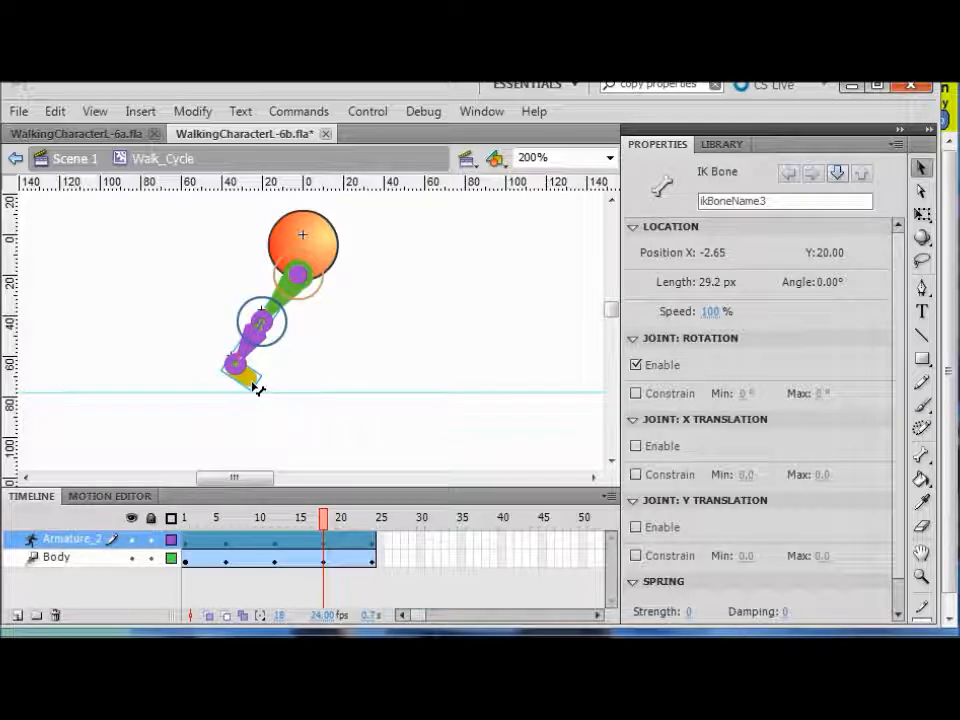
pyautogui.moveTo(247, 384); pyautogui.dragTo(247, 391)
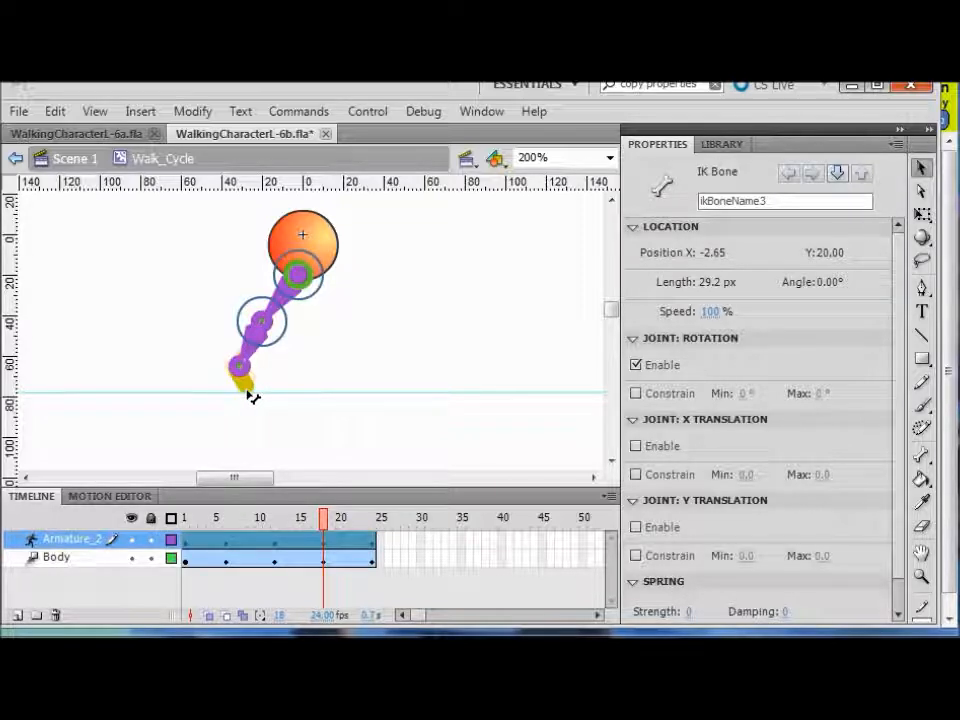
pyautogui.click(259, 349)
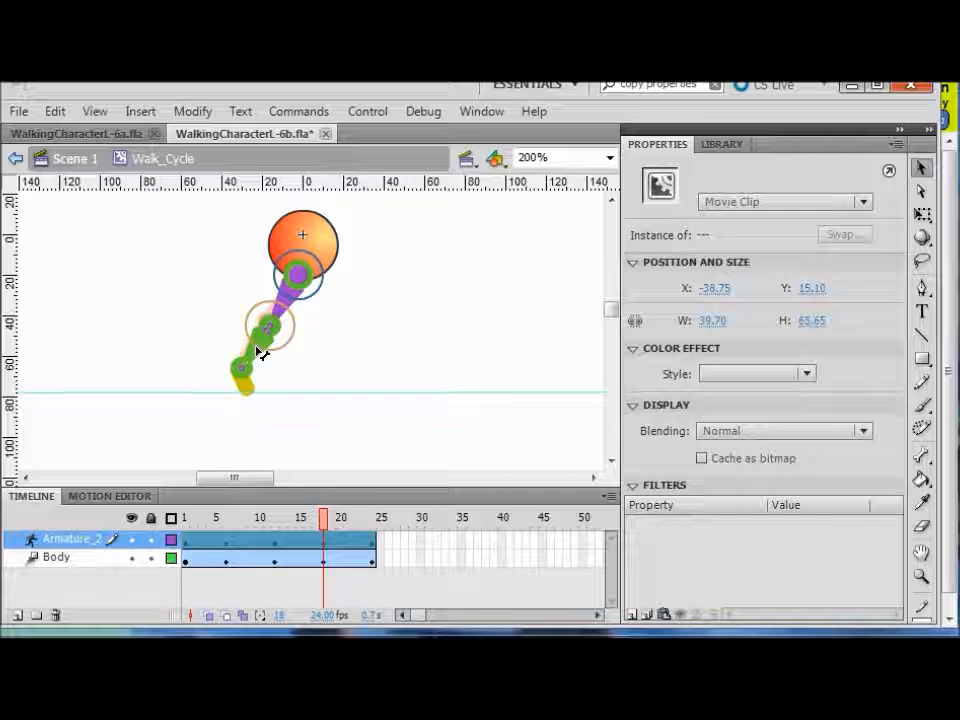
pyautogui.moveTo(259, 350)
pyautogui.mouseDown()
pyautogui.moveTo(264, 338)
pyautogui.moveTo(259, 348)
pyautogui.mouseUp()
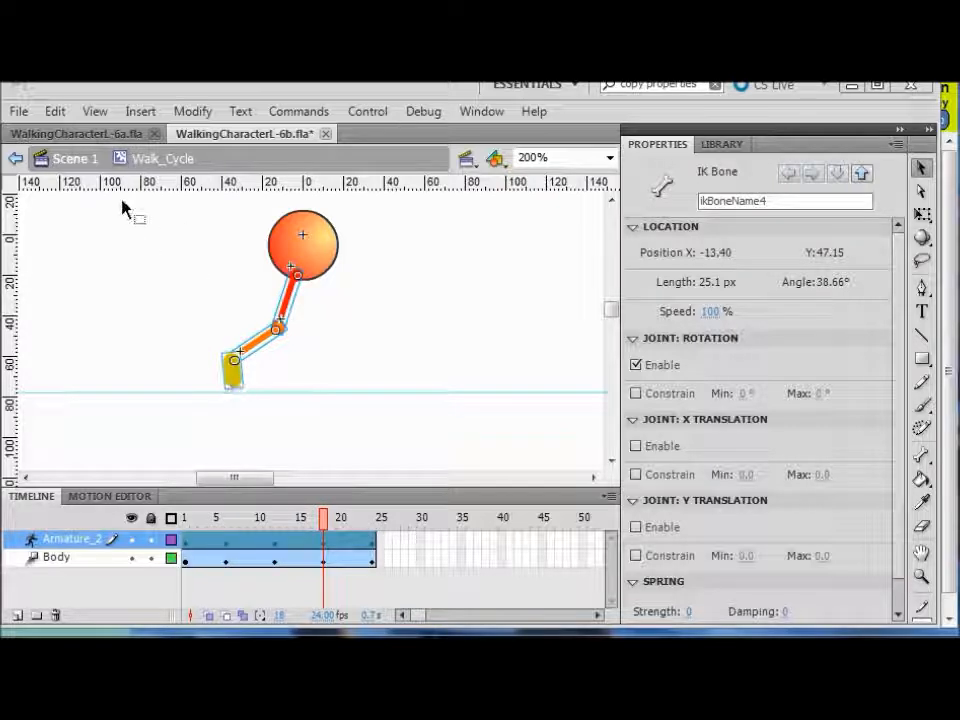
pyautogui.hotkey('ctrl', 'Return')
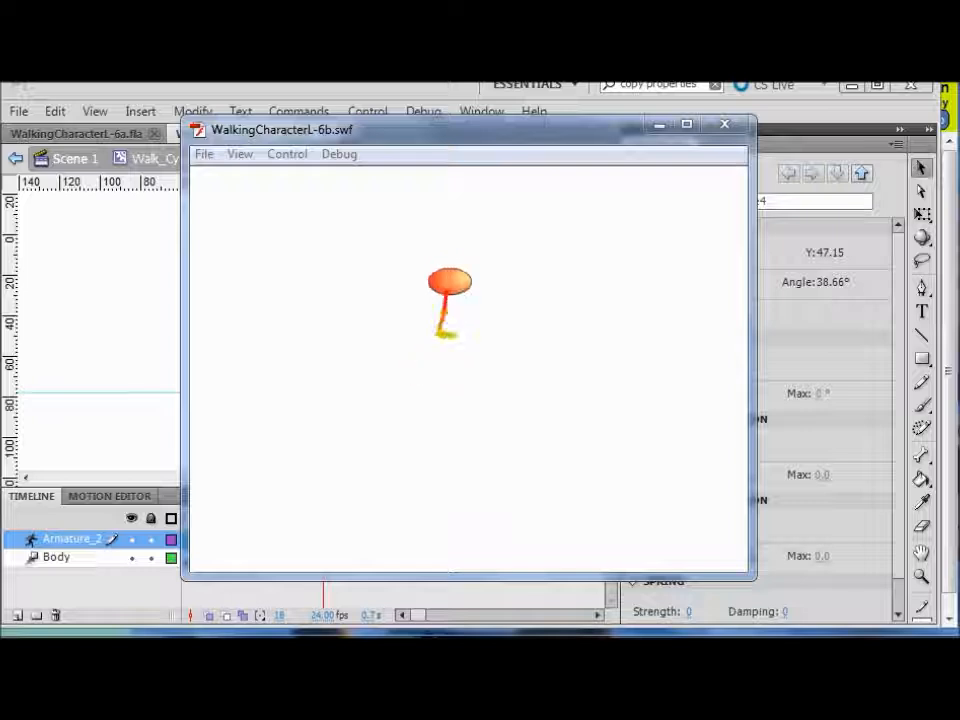
pyautogui.hotkey('ctrl', 'w')
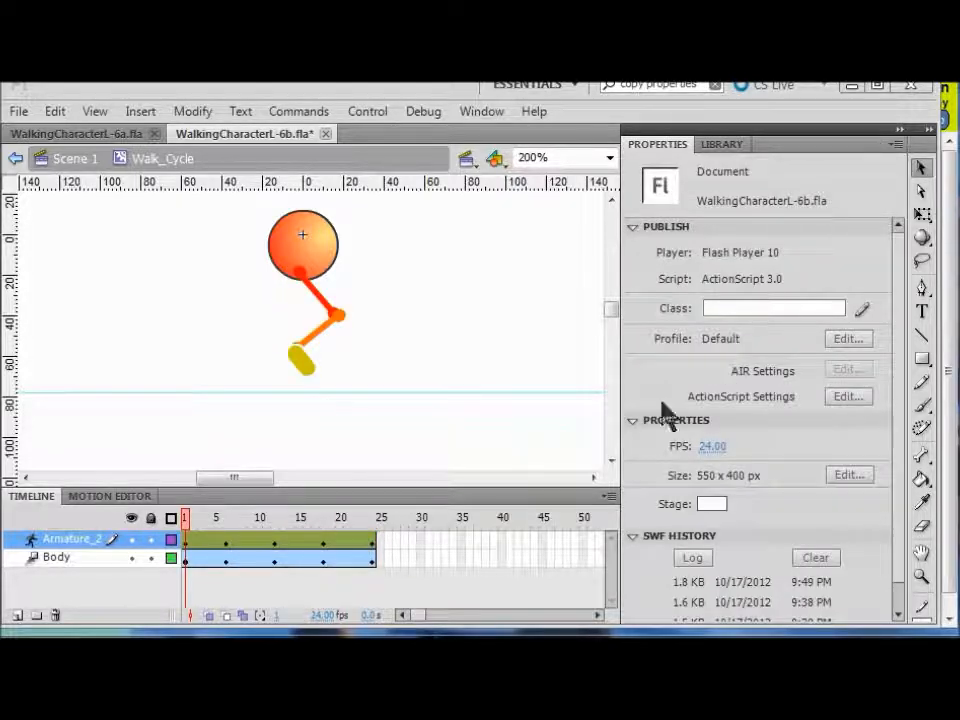
# - Copy the frame 1 pose of Armature_2, paste it onto frame 24, and preview the movie in a test window
pyautogui.click(189, 546)
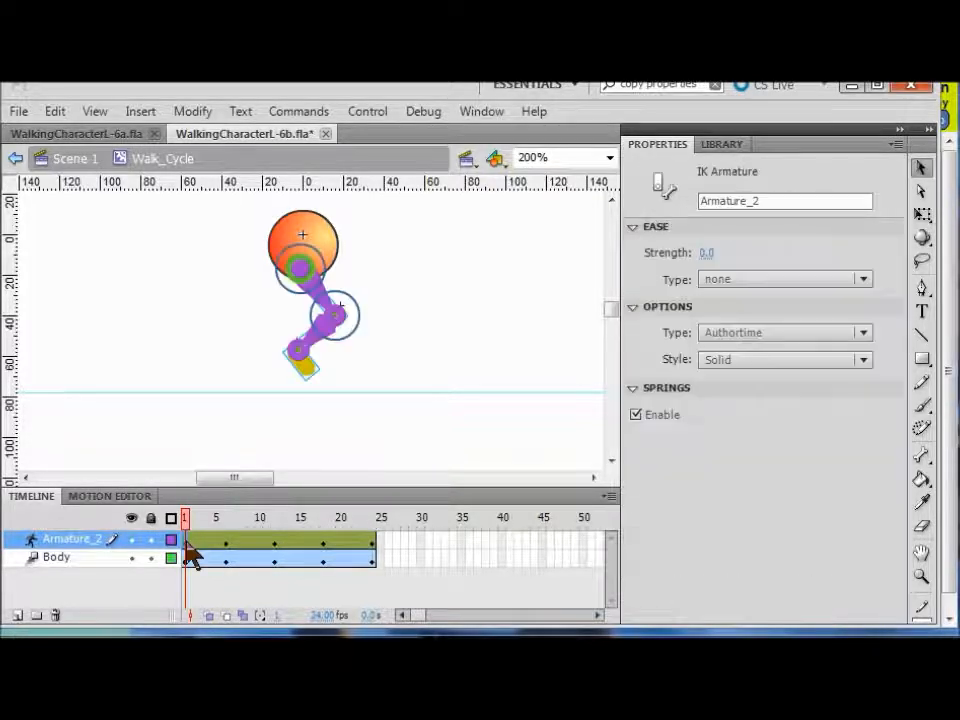
pyautogui.rightClick(187, 545)
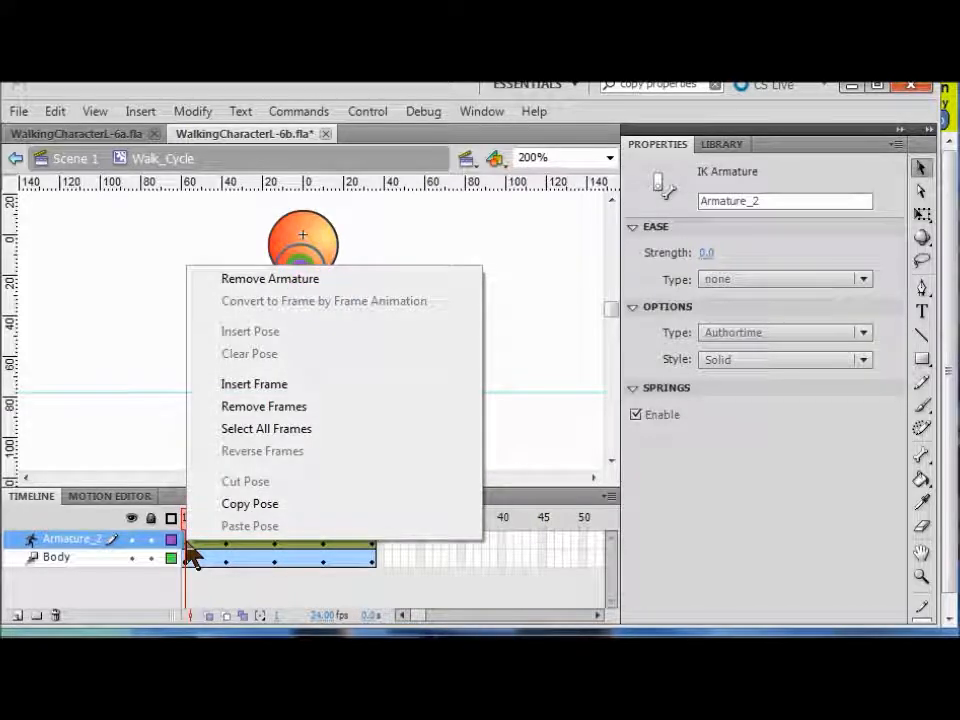
pyautogui.click(258, 504)
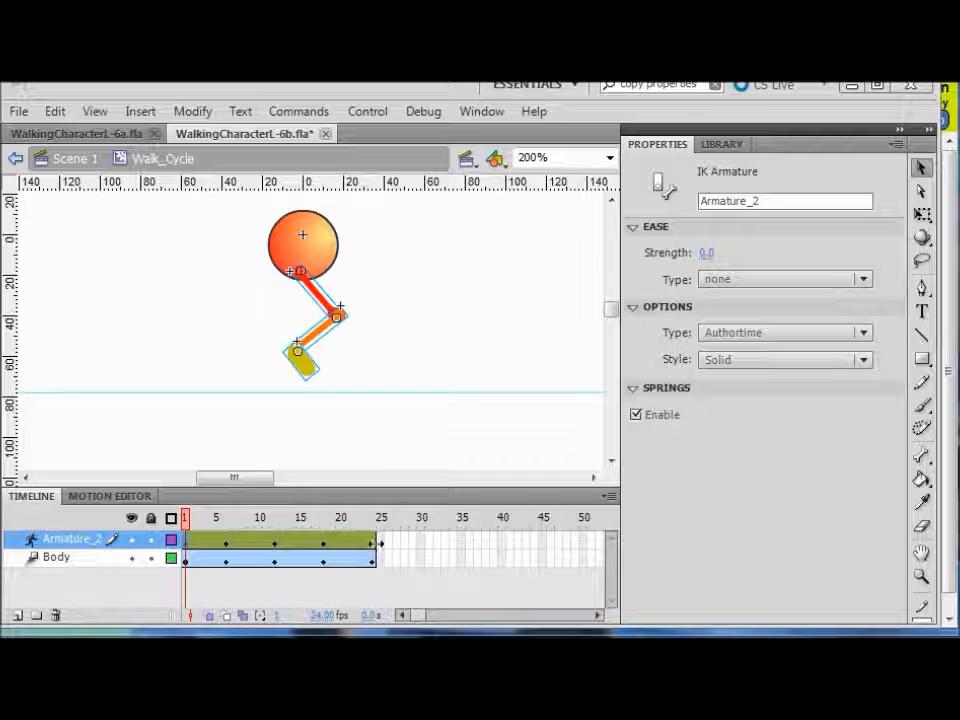
pyautogui.click(373, 548)
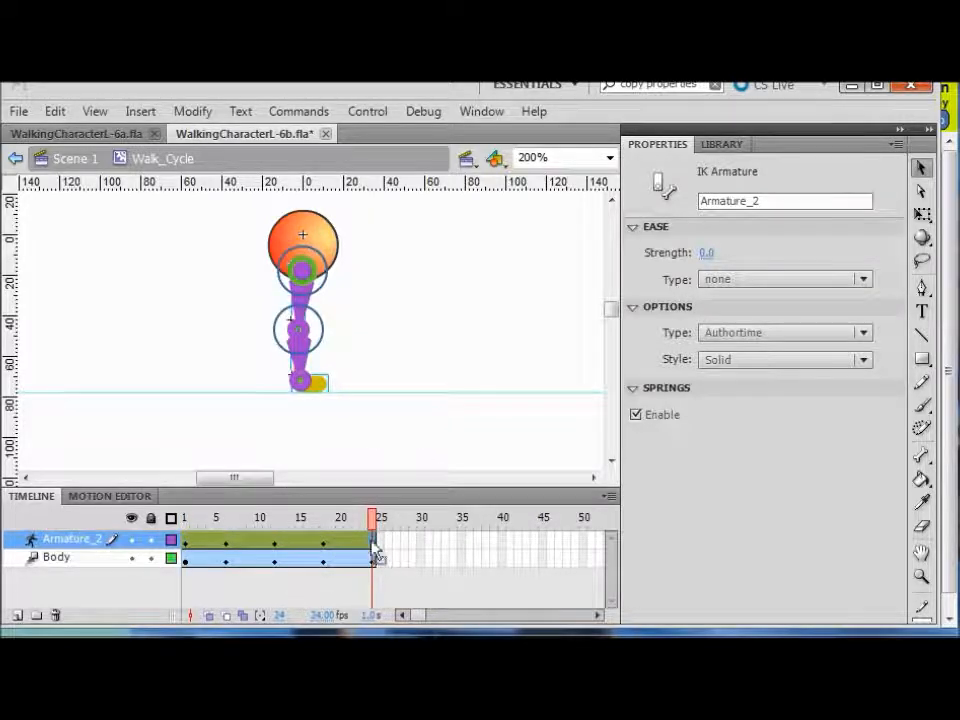
pyautogui.rightClick(374, 553)
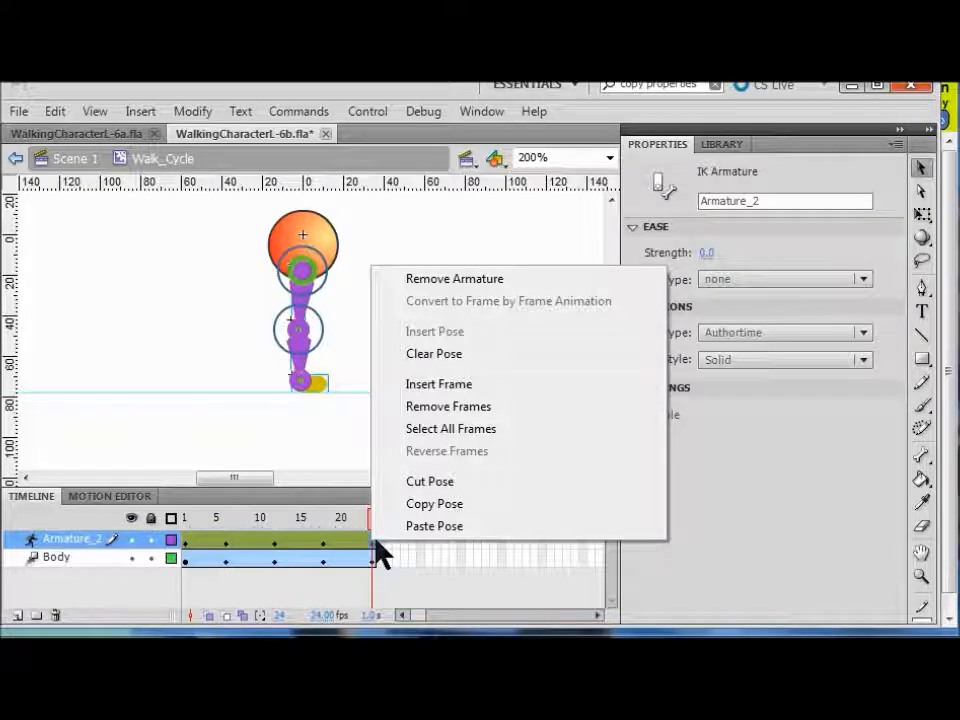
pyautogui.click(424, 530)
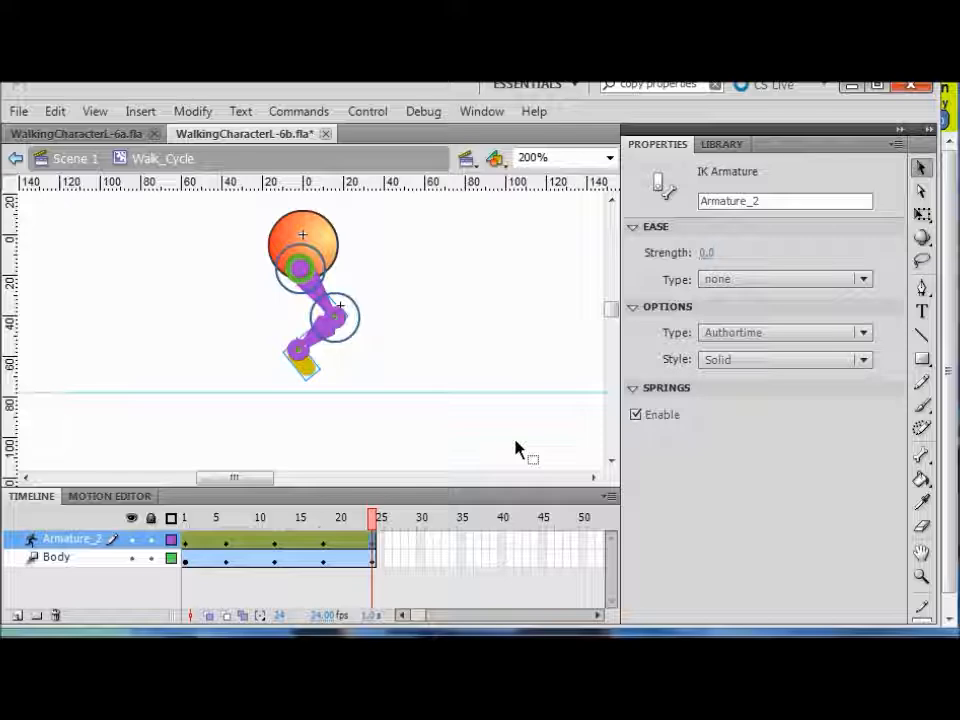
pyautogui.hotkey('ctrl', 'Return')
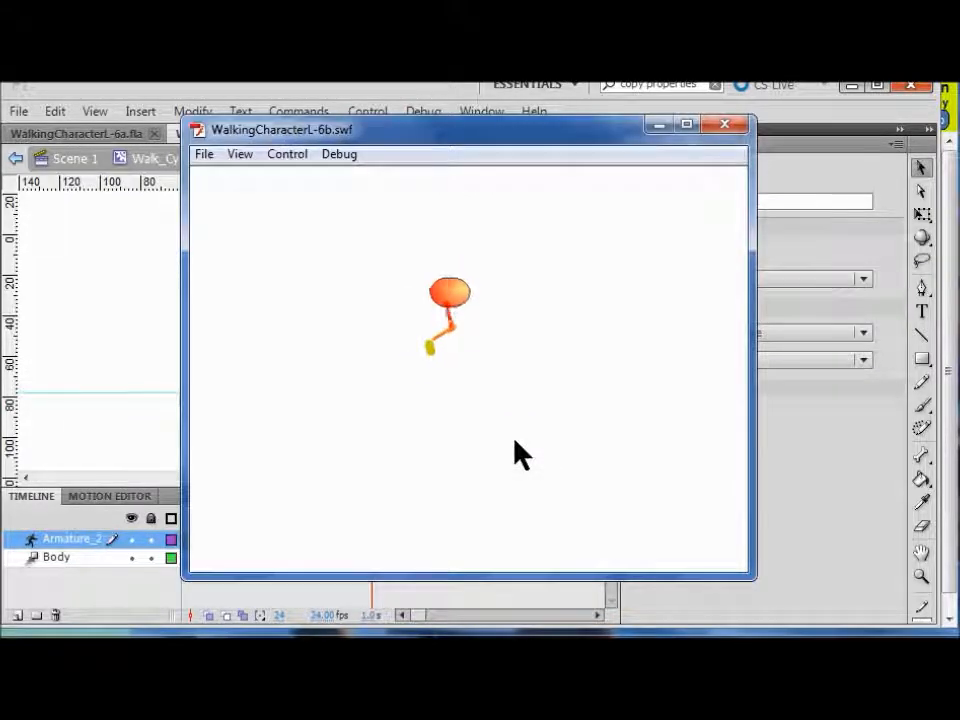